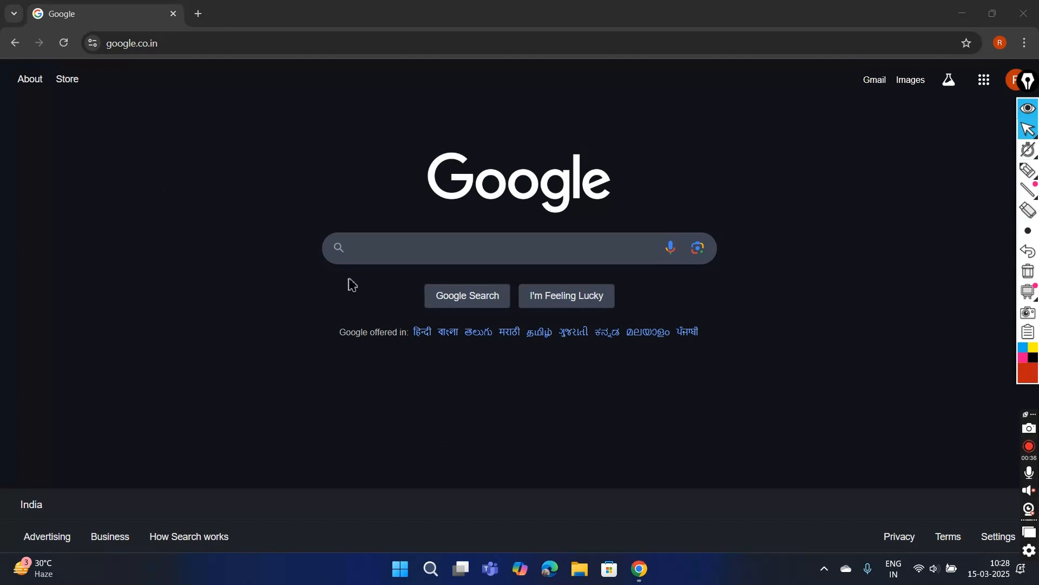
Search Google for "eclipse ide download" and open the desktop IDE packages section of the Eclipse Downloads page
left_click(388, 248)
type("e")
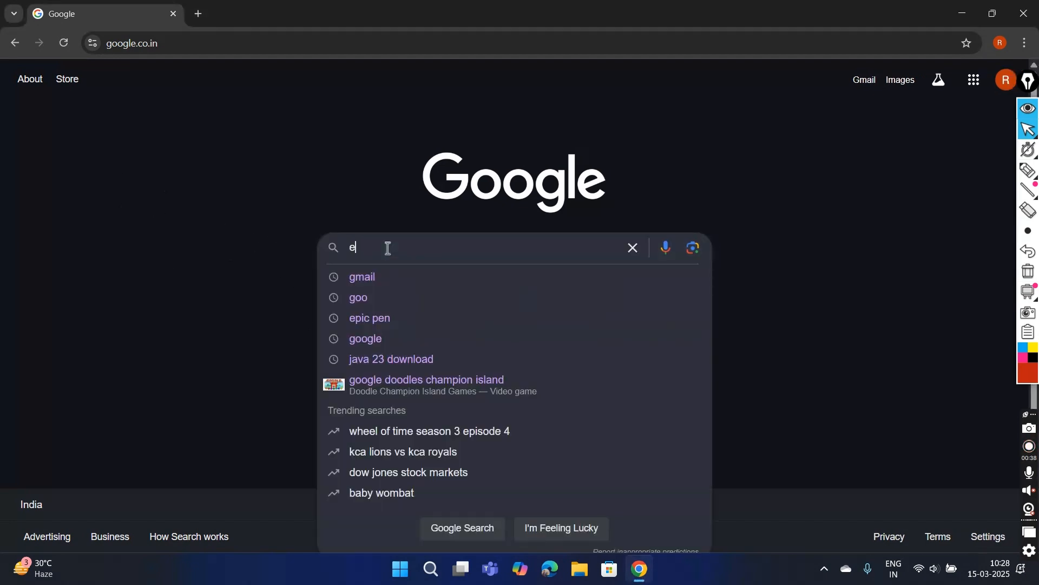
type("clipse ide ")
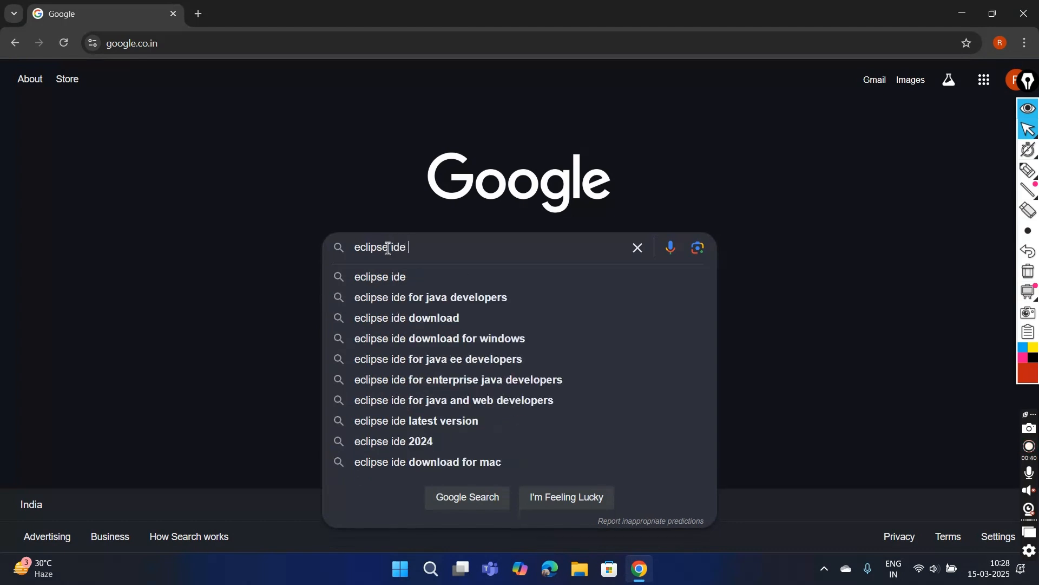
type("downl")
key("BackSpace")
type("nl")
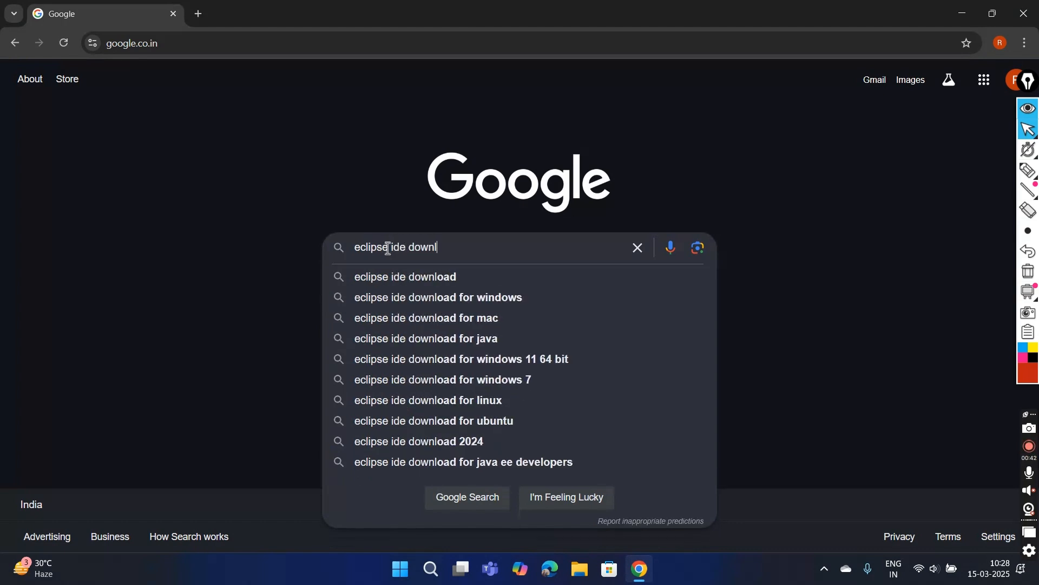
type("oad")
key("Return")
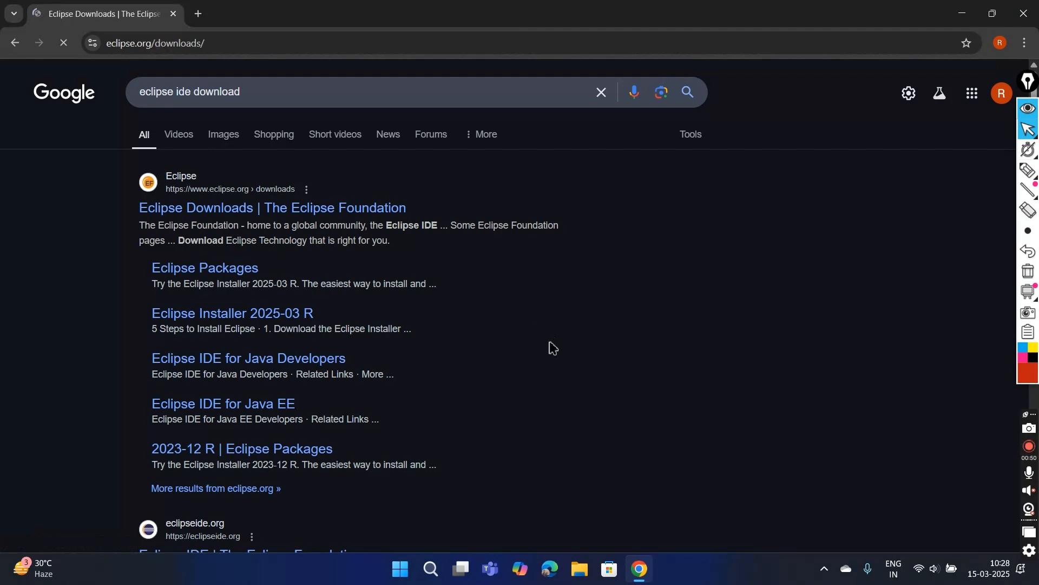
scroll(303, 363, "down", 3)
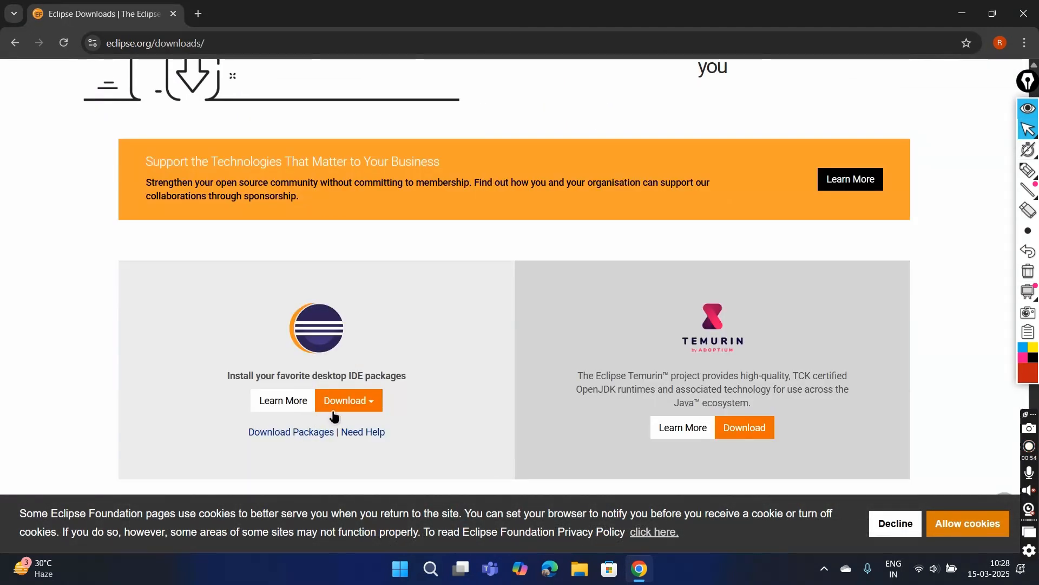
left_click(1028, 170)
mouse_move(366, 377)
left_mouse_down()
mouse_move(287, 390)
mouse_move(387, 425)
mouse_move(351, 372)
left_mouse_up()
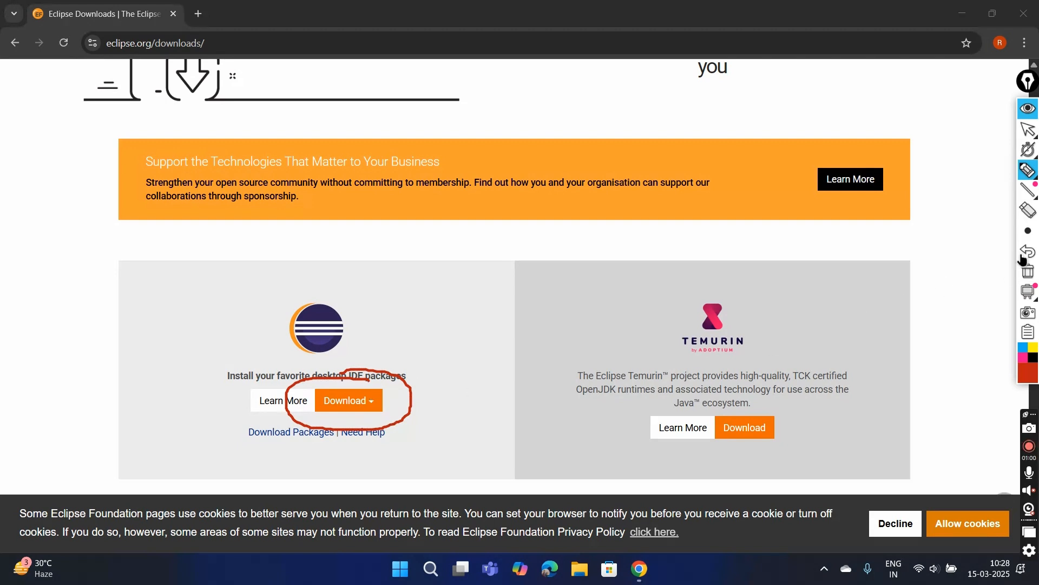
left_click(1028, 271)
left_click(1028, 130)
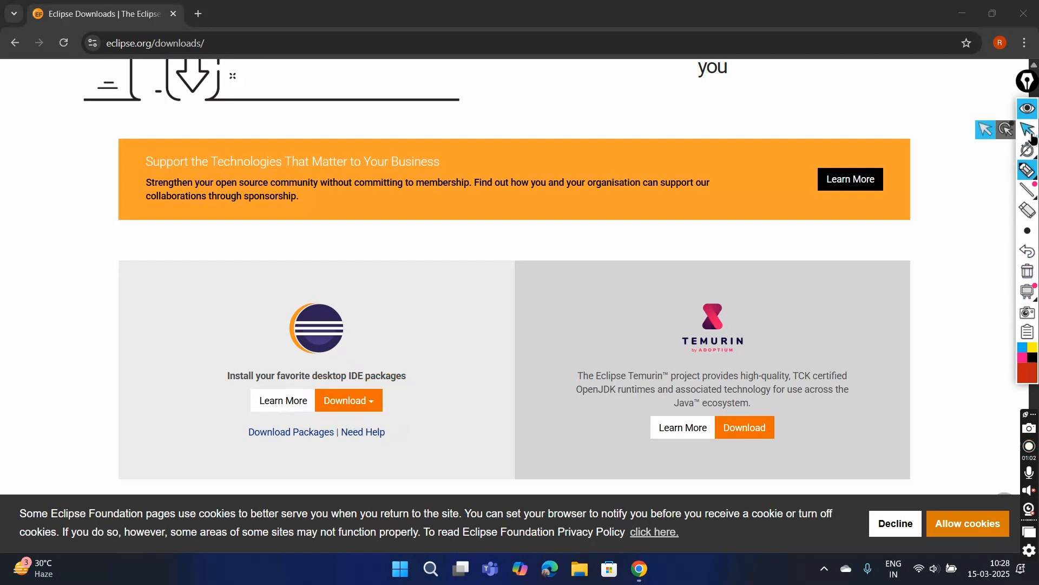
Choose the x86_64 download of the Eclipse desktop IDE packages
left_click(332, 407)
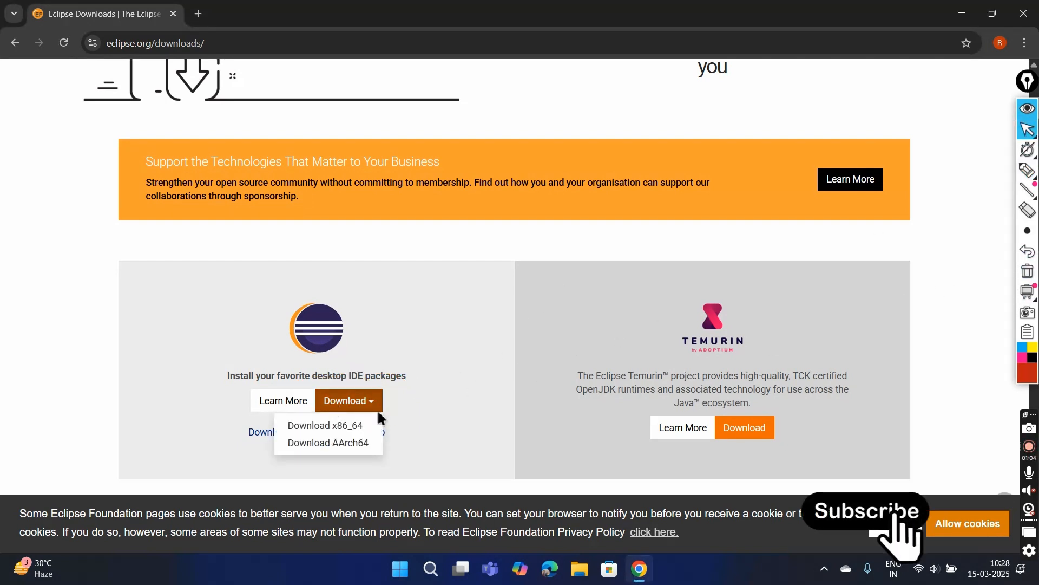
left_click(341, 426)
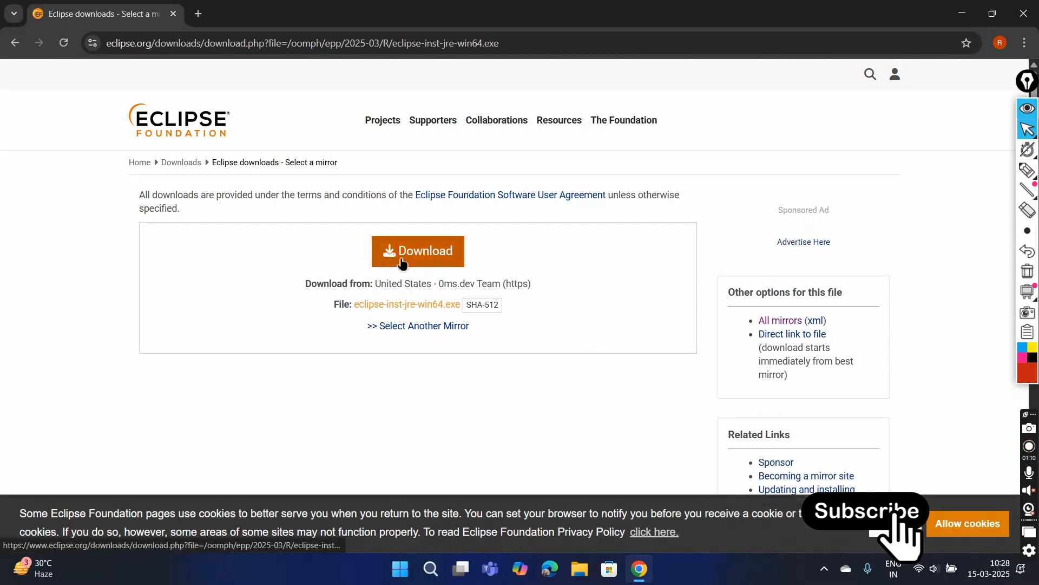
left_click(1027, 176)
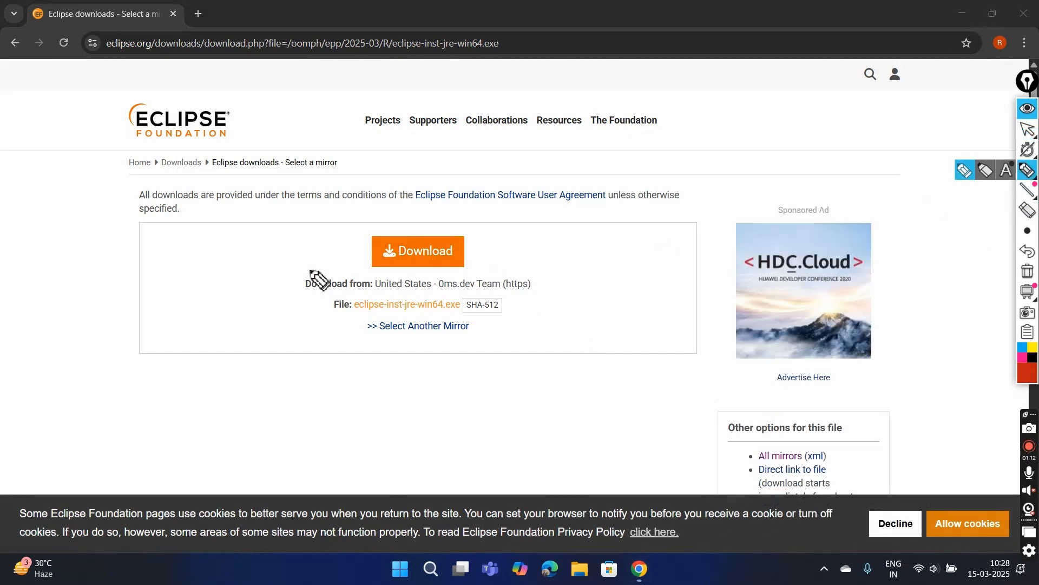
mouse_move(431, 218)
left_mouse_down()
mouse_move(358, 303)
mouse_move(427, 216)
mouse_move(376, 212)
left_mouse_up()
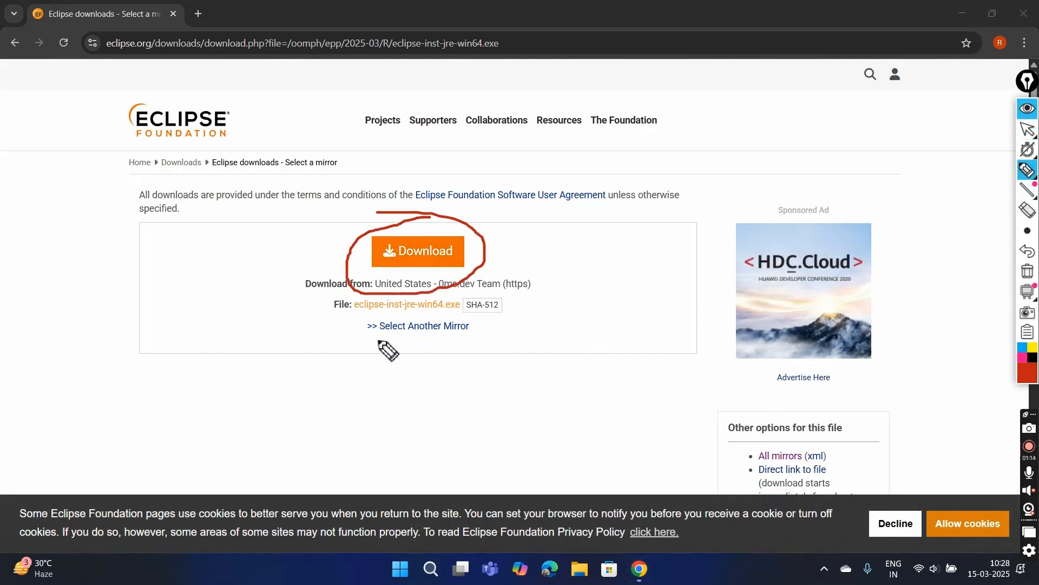
left_click_drag(353, 312, 457, 315)
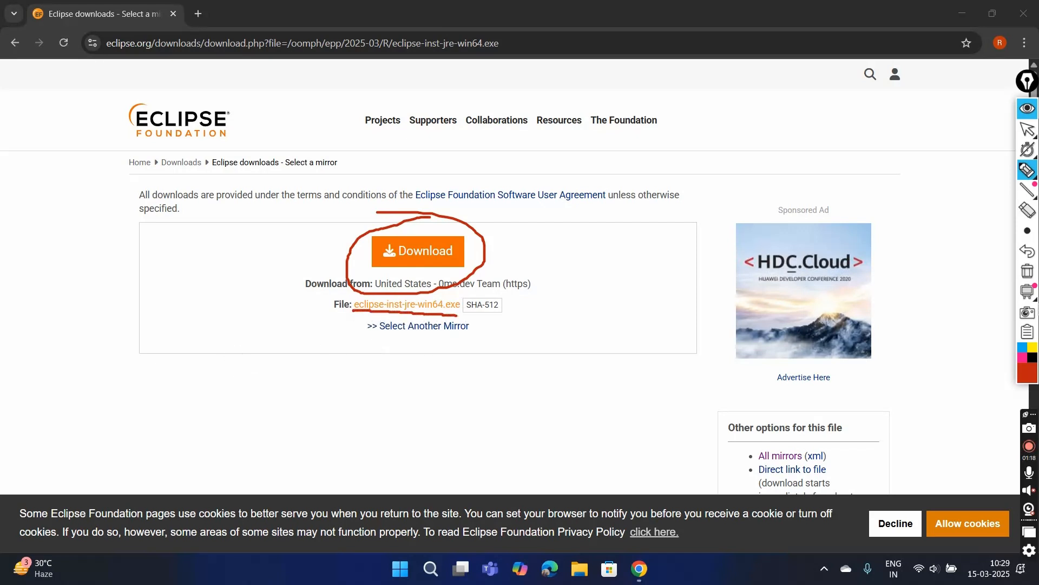
left_click(1028, 270)
left_click(1029, 131)
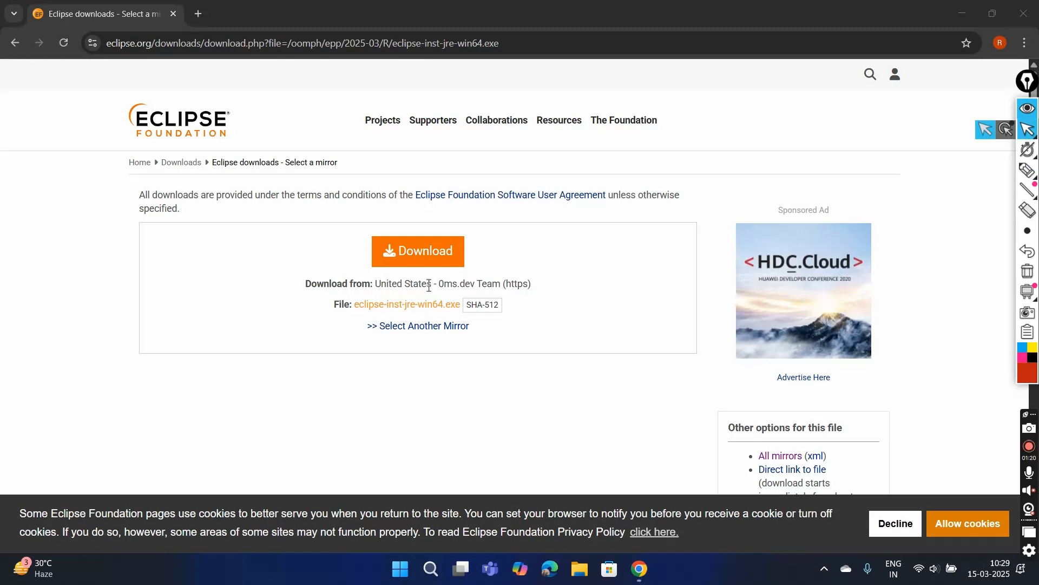
Download eclipse-inst-jre-win64.exe and run the installer, allowing its network access in the security prompt
left_click(418, 250)
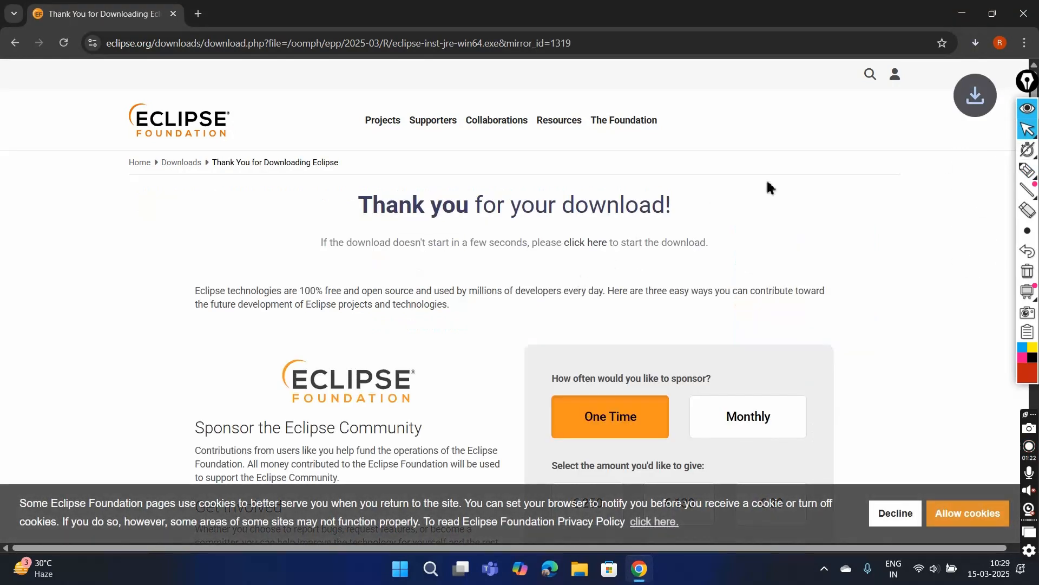
left_click(977, 47)
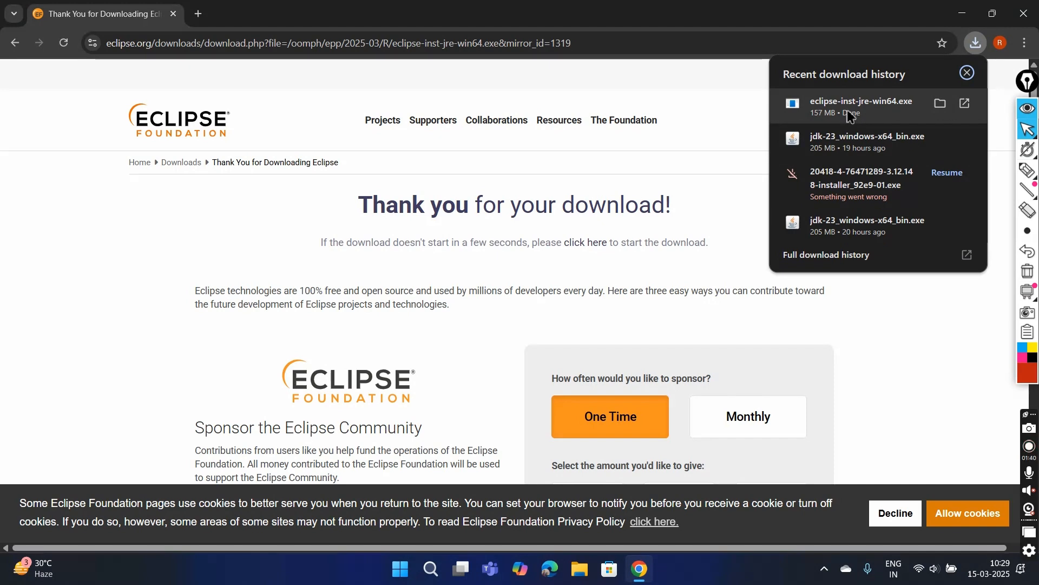
left_click(850, 115)
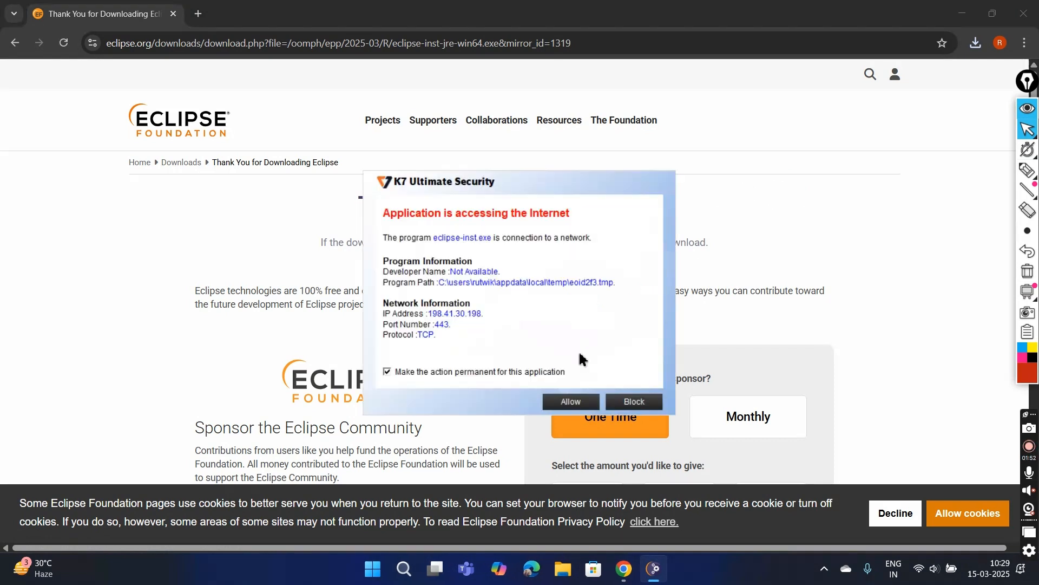
left_click(571, 403)
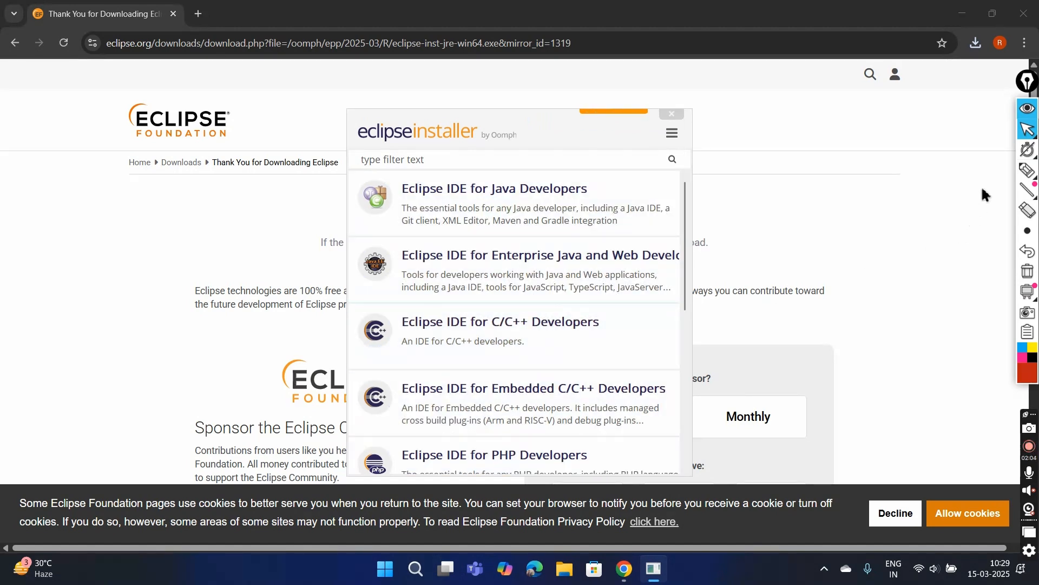
Circle Eclipse IDE for Enterprise Java and Web Developers, select it as the package, and clear the annotation
left_click(1032, 172)
mouse_move(561, 229)
left_mouse_down()
mouse_move(463, 228)
mouse_move(340, 279)
mouse_move(521, 317)
mouse_move(677, 312)
mouse_move(689, 248)
mouse_move(548, 227)
left_mouse_up()
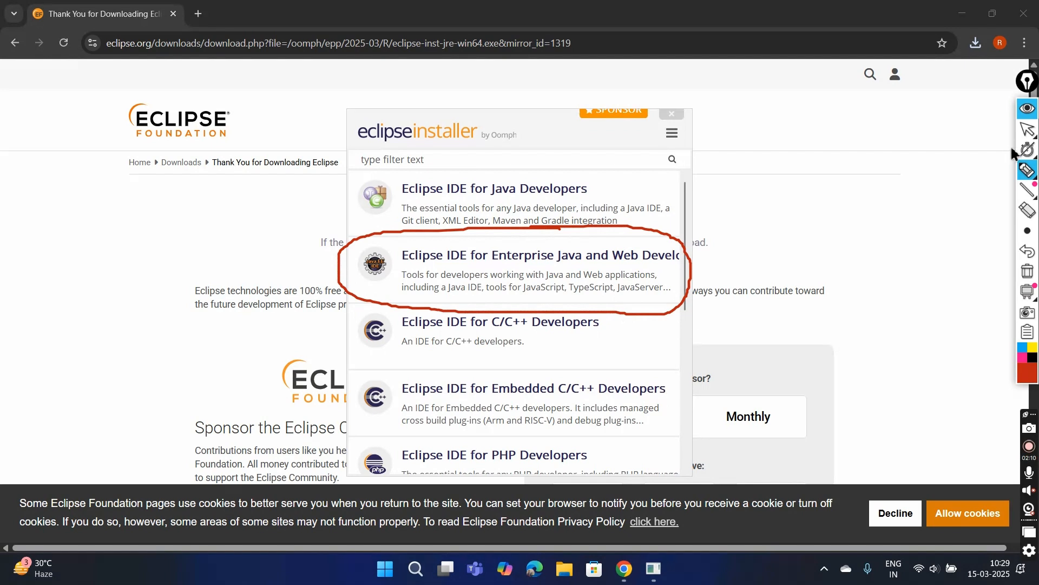
left_click(1029, 131)
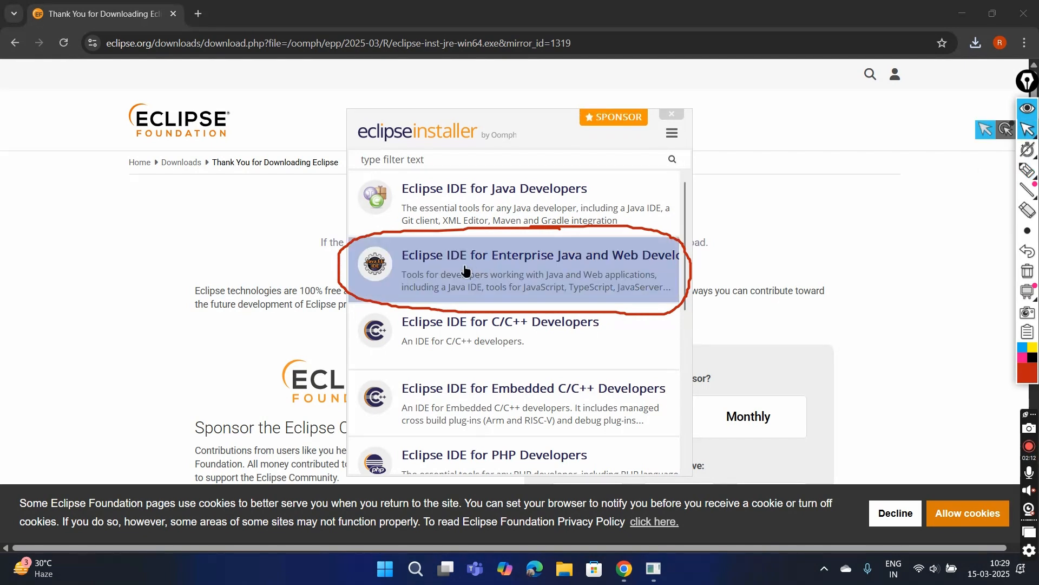
left_click(482, 273)
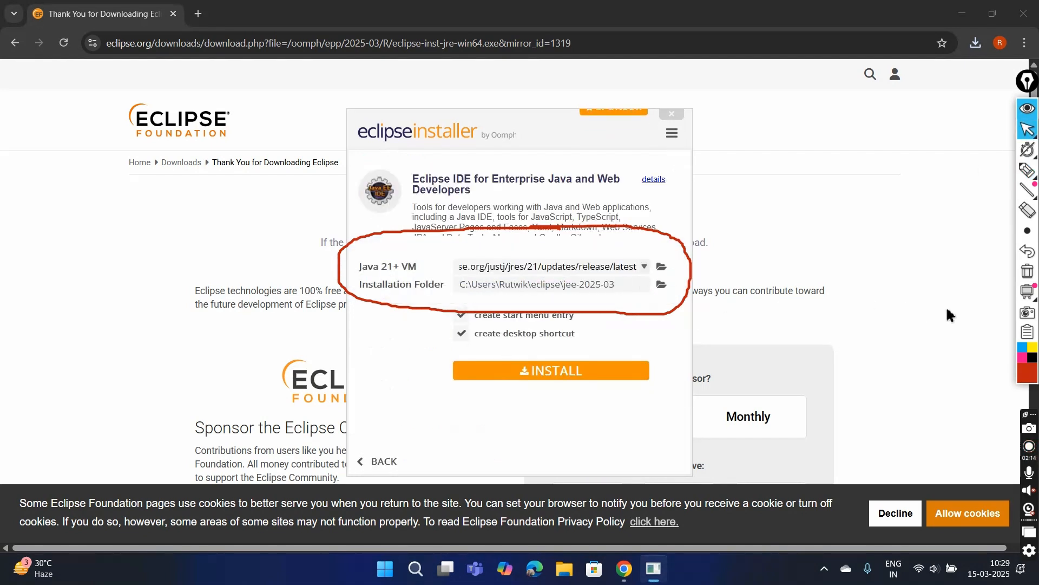
left_click(1027, 270)
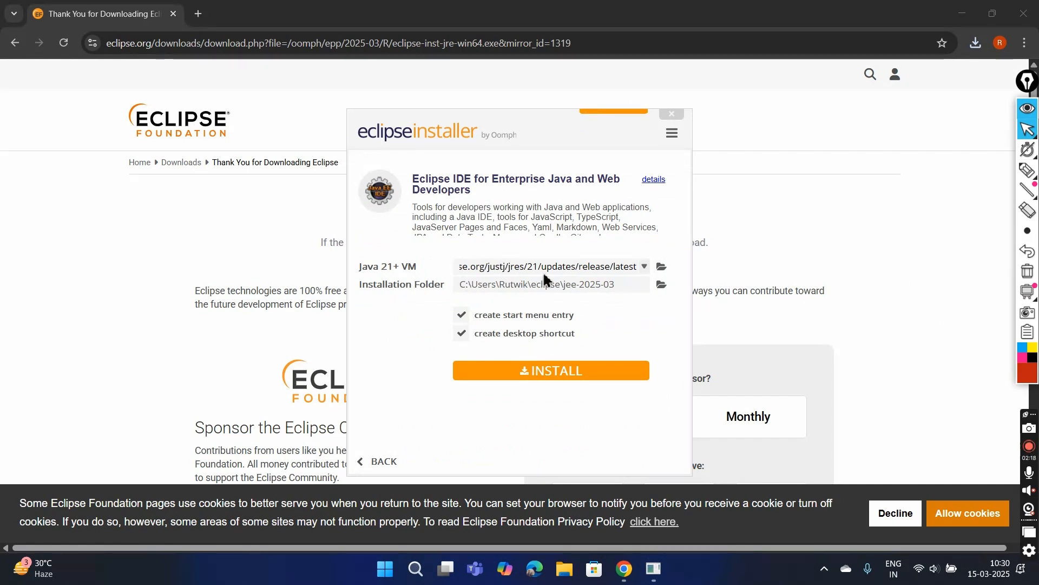
Set the installer's Java 21+ VM to C:\Program Files\Java\jdk-23
left_click(646, 268)
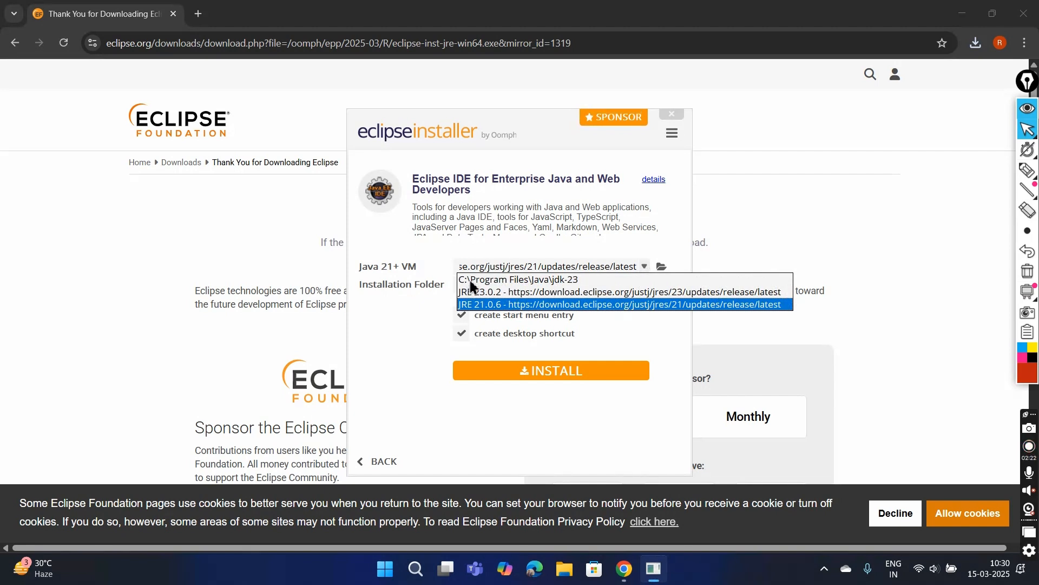
left_click(472, 280)
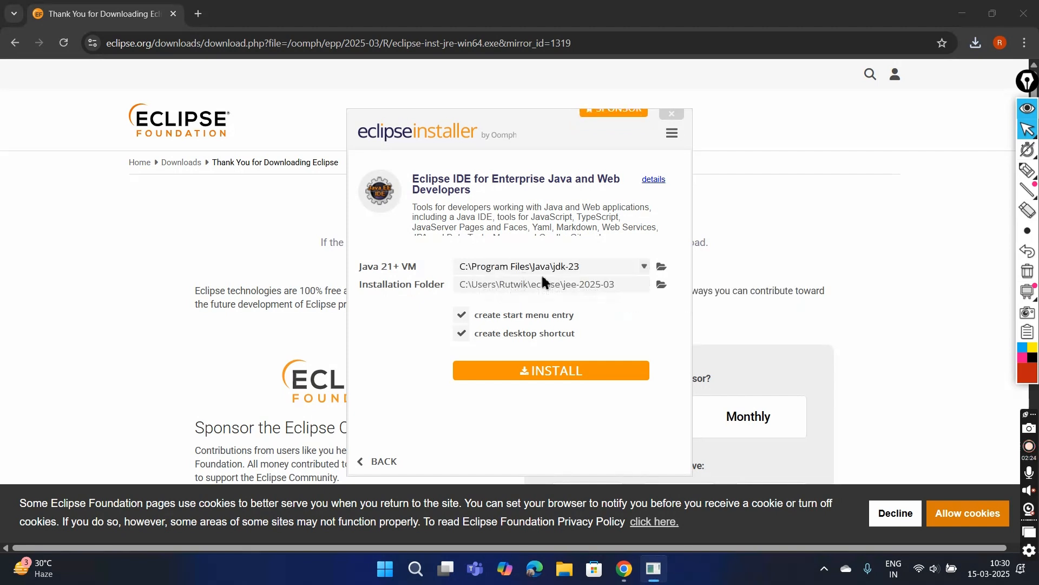
left_click(593, 267)
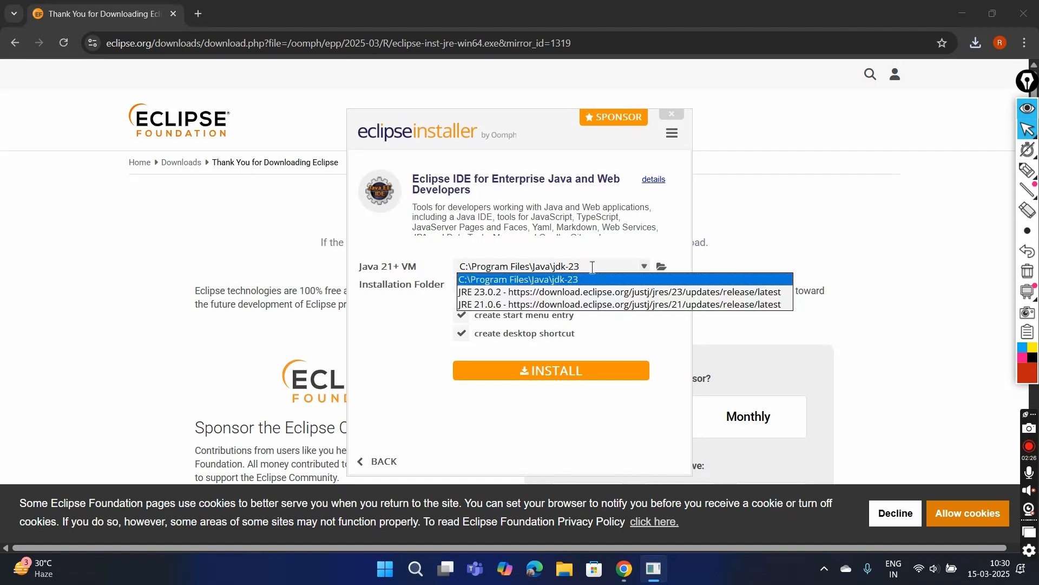
left_click(572, 282)
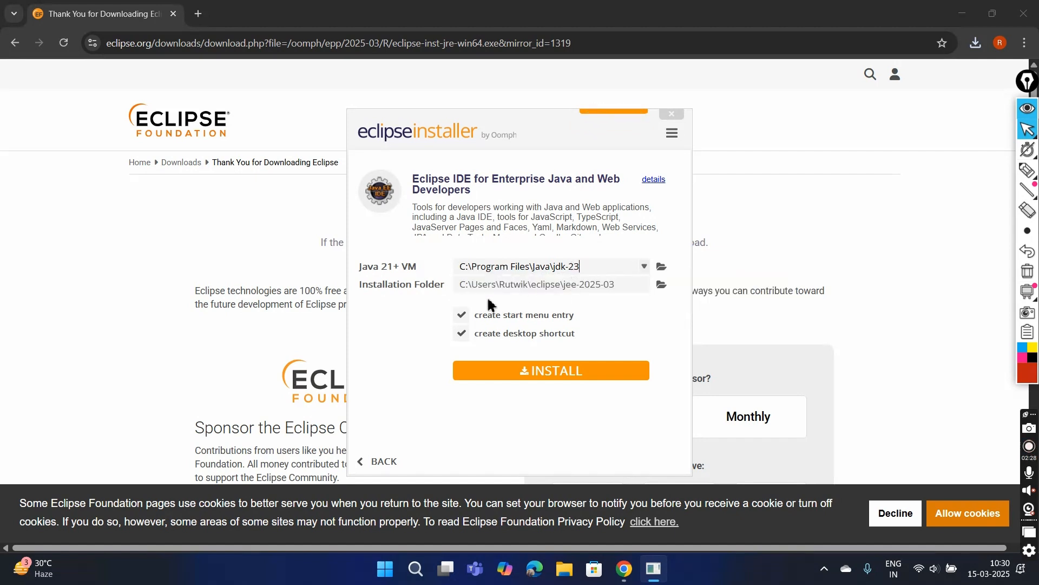
left_click(1026, 173)
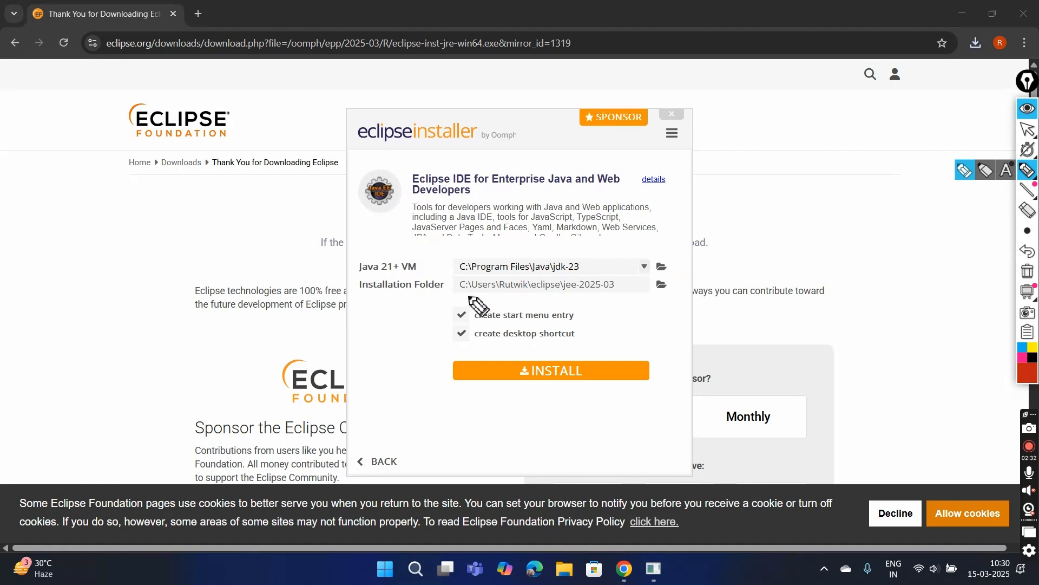
mouse_move(454, 294)
left_mouse_down()
mouse_move(623, 295)
mouse_move(605, 279)
mouse_move(487, 278)
mouse_move(446, 282)
mouse_move(456, 297)
left_mouse_up()
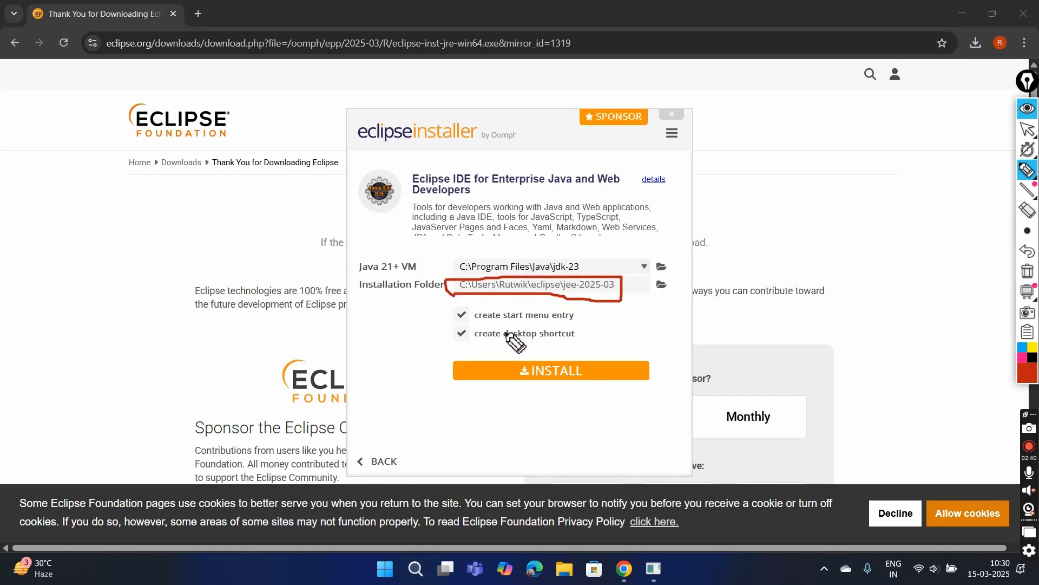
left_click(1027, 275)
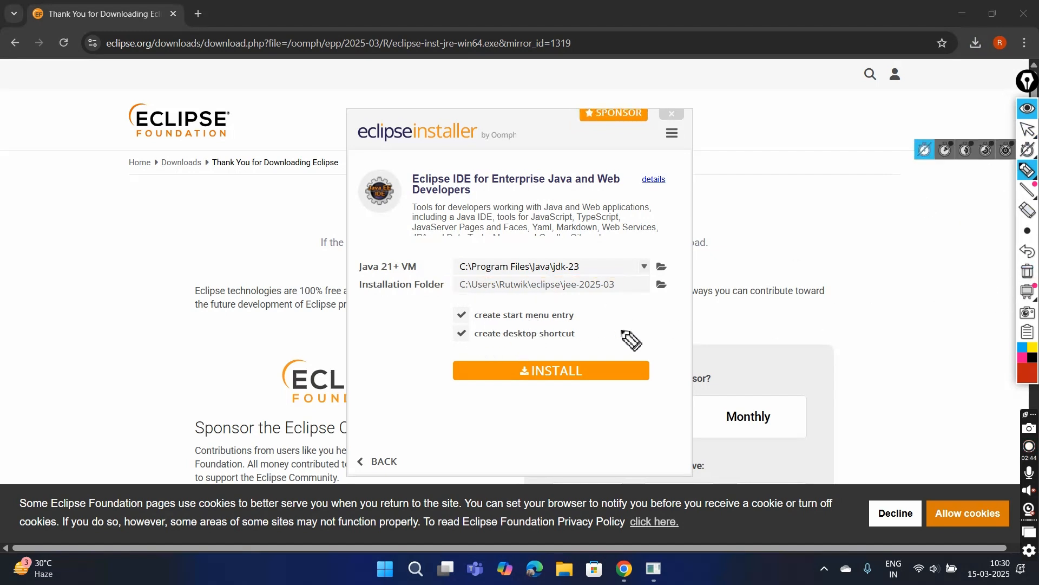
left_click(1032, 135)
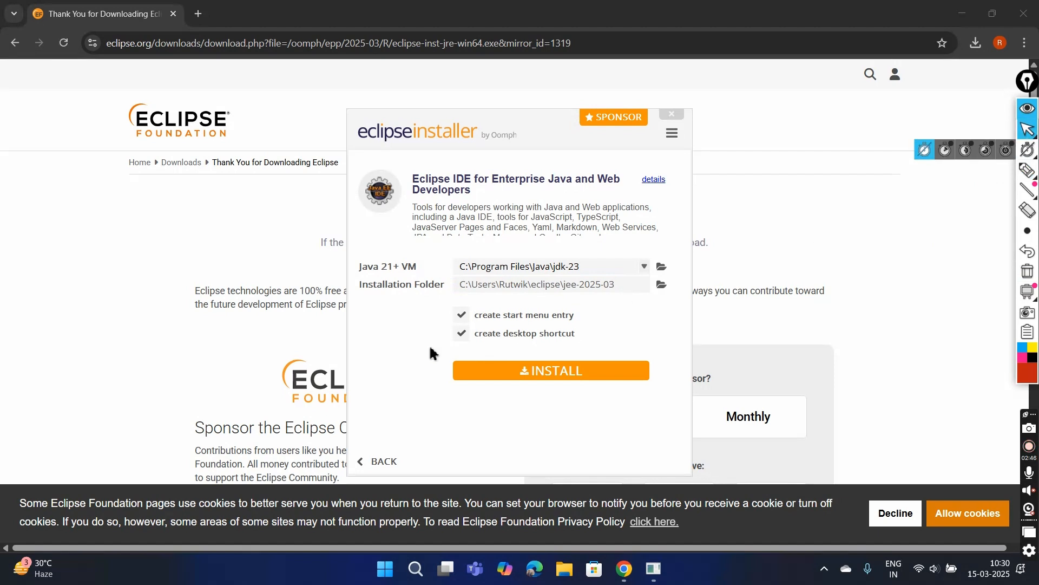
Disable desktop shortcut creation and install Eclipse IDE for Enterprise Java and Web Developers
left_click(462, 340)
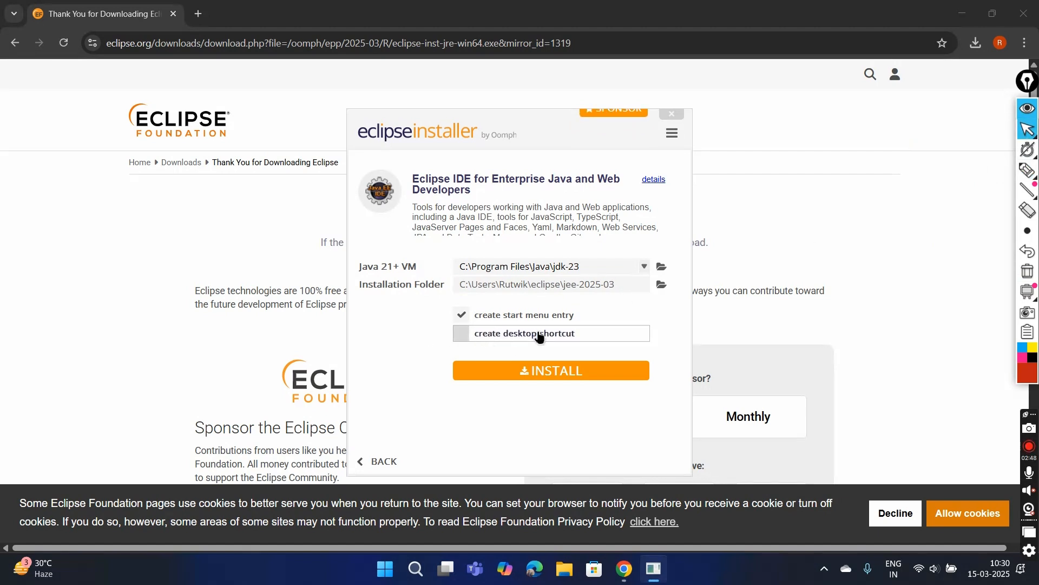
left_click(460, 334)
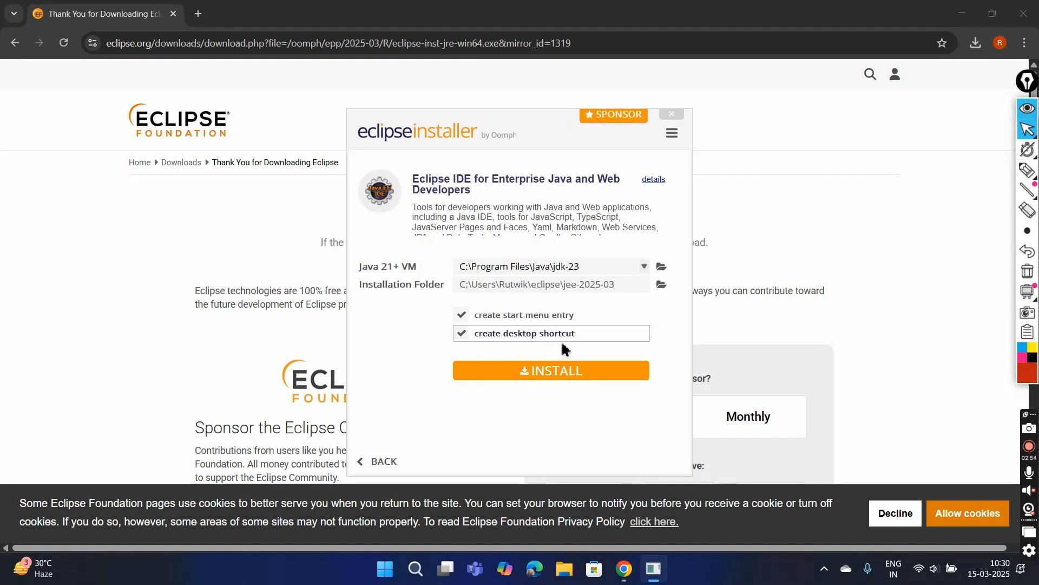
left_click(462, 334)
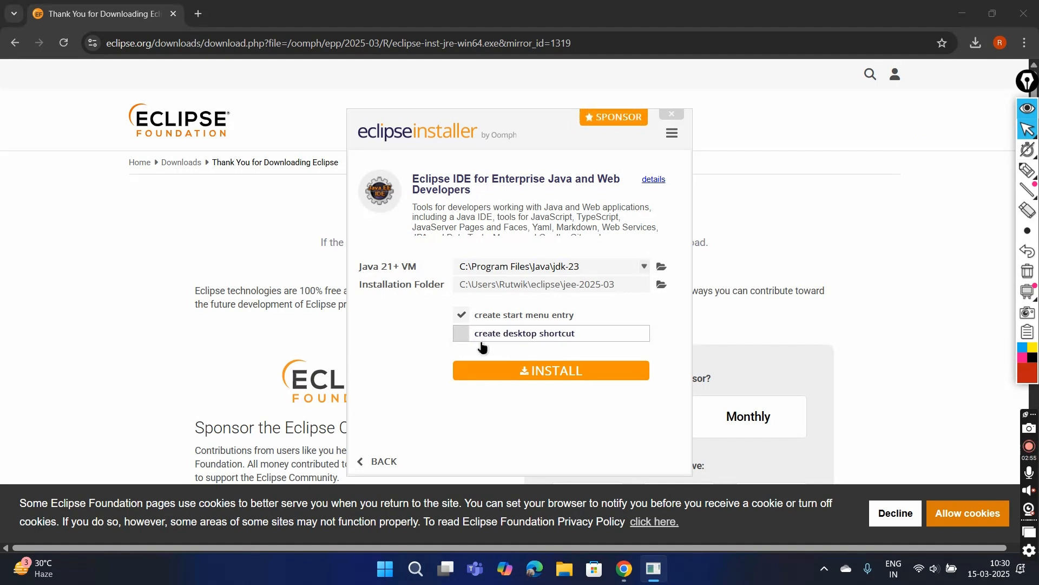
left_click(529, 377)
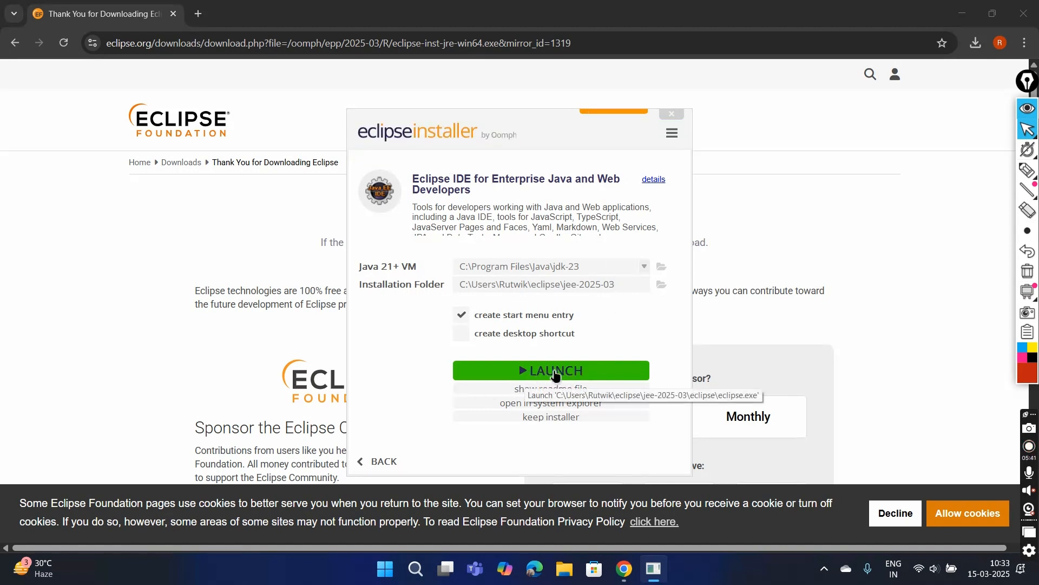
Launch the newly installed Eclipse IDE from the installer
left_click(554, 378)
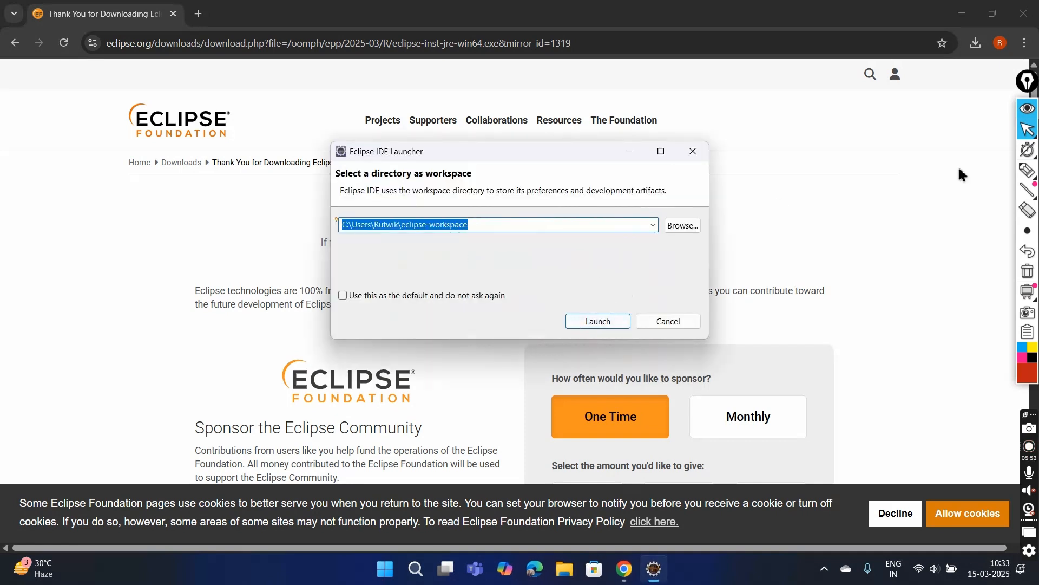
Underline the workspace selection heading, circle the default workspace path, and clear the annotations
left_click(1027, 170)
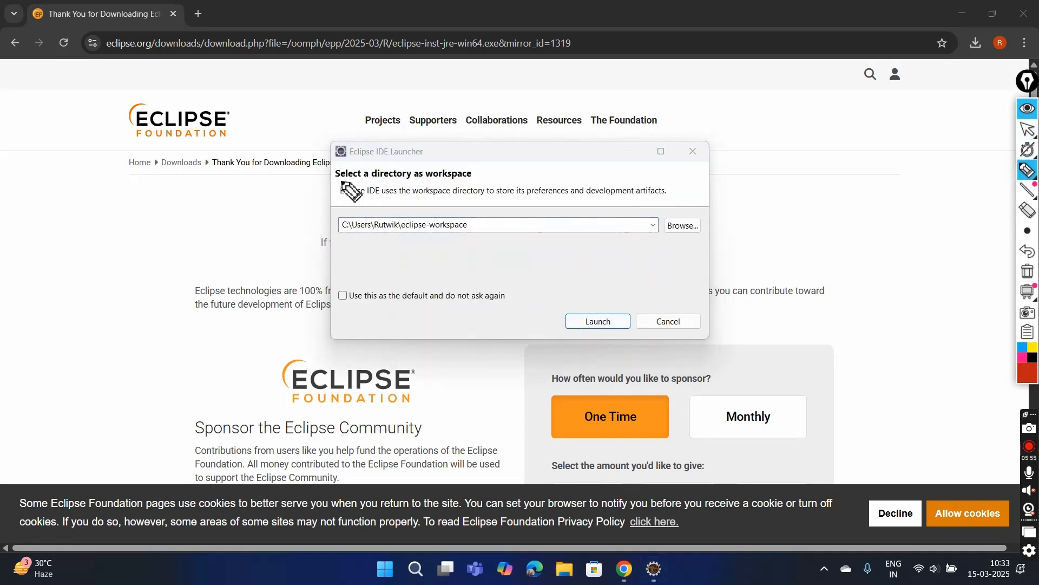
left_click_drag(341, 181, 477, 173)
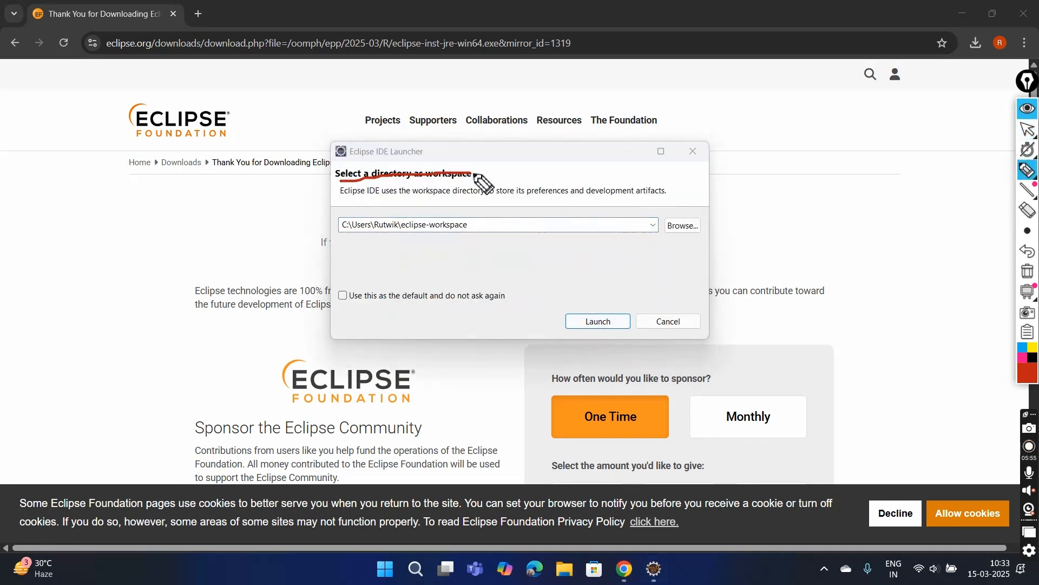
left_click(1033, 254)
left_click_drag(335, 179, 474, 179)
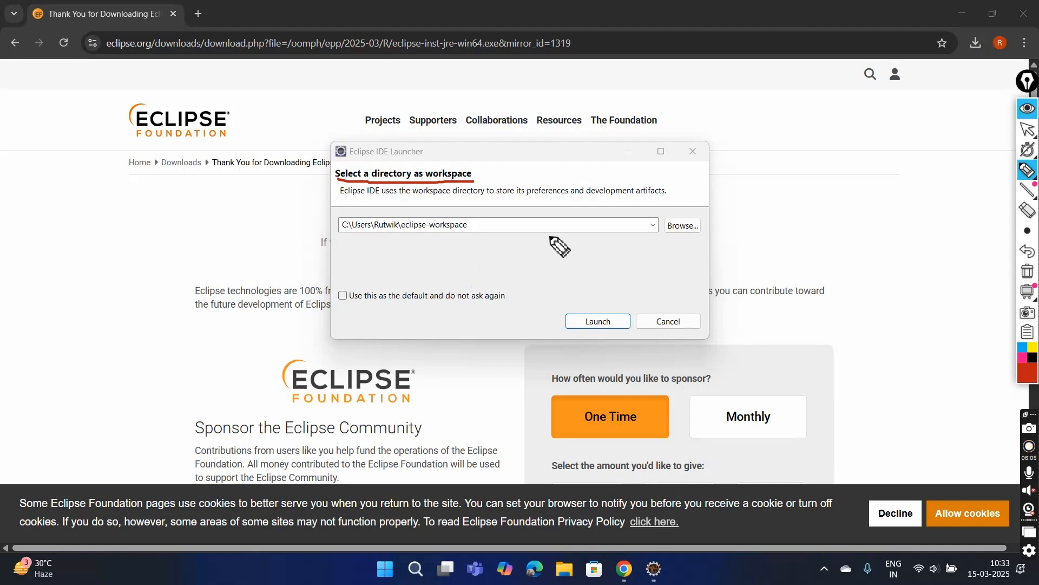
mouse_move(468, 216)
left_mouse_down()
mouse_move(342, 233)
mouse_move(470, 221)
left_mouse_up()
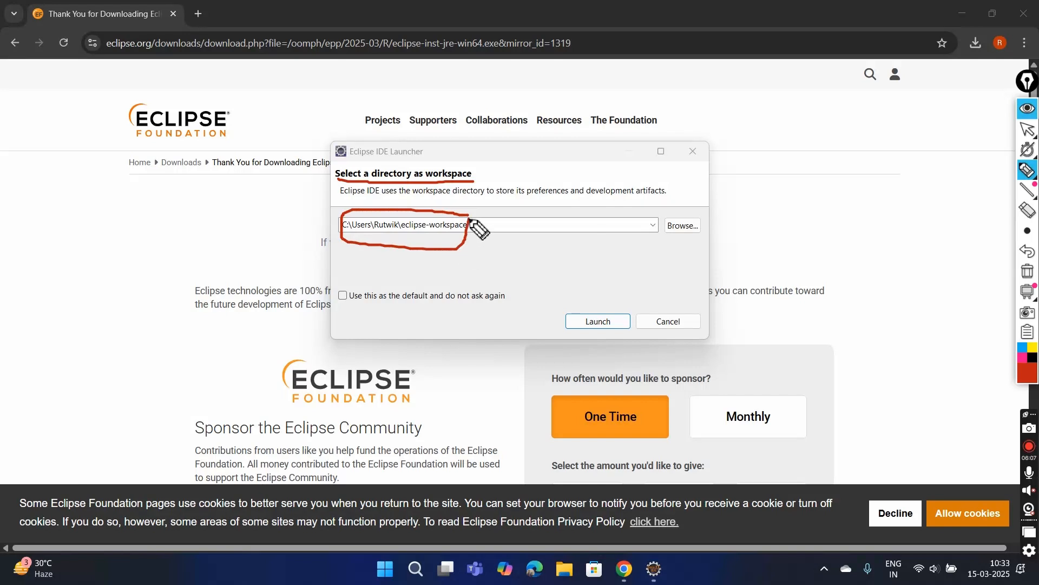
left_click(1028, 271)
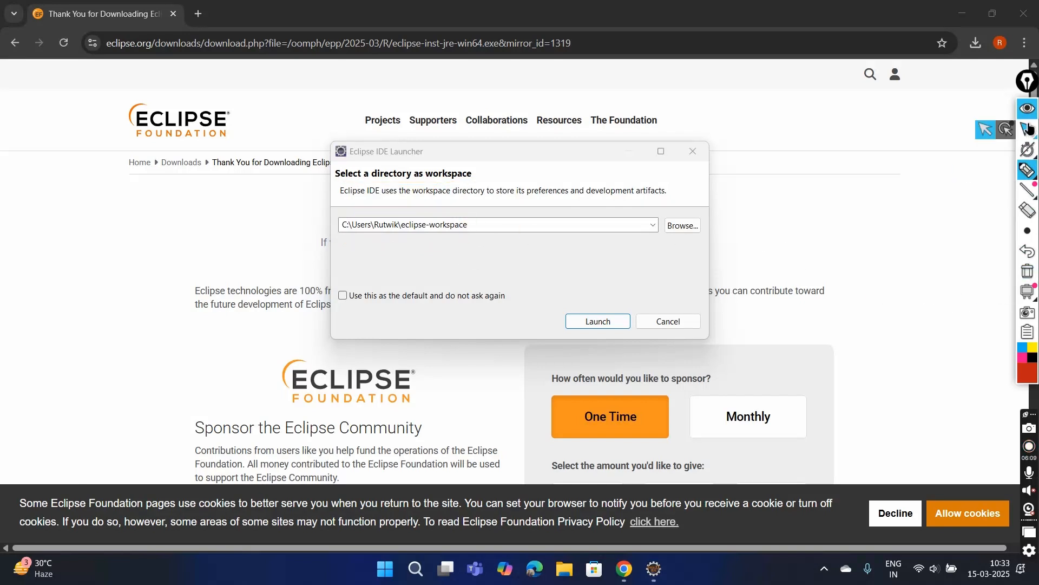
Launch Eclipse with the default eclipse-workspace directory and maximize the IDE window
left_click(1028, 129)
left_click(606, 321)
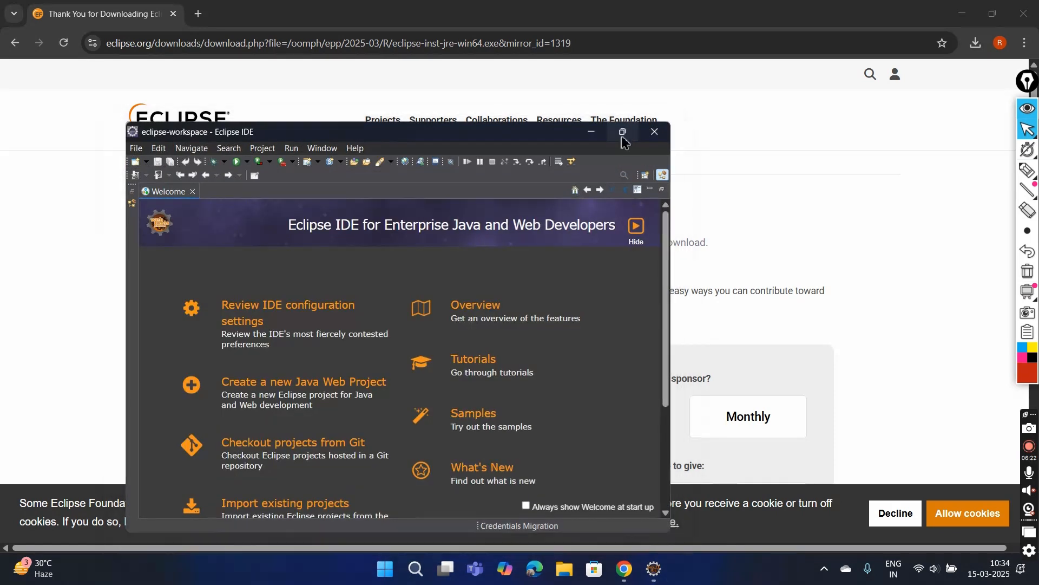
left_click(623, 133)
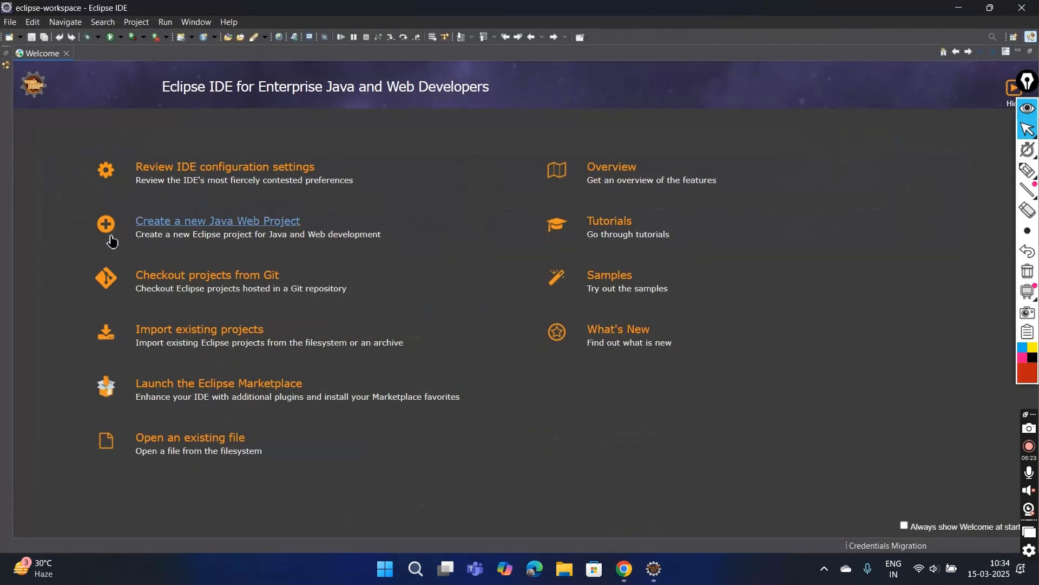
Close the Welcome page and enlarge the Problems area below the editor
left_click(66, 53)
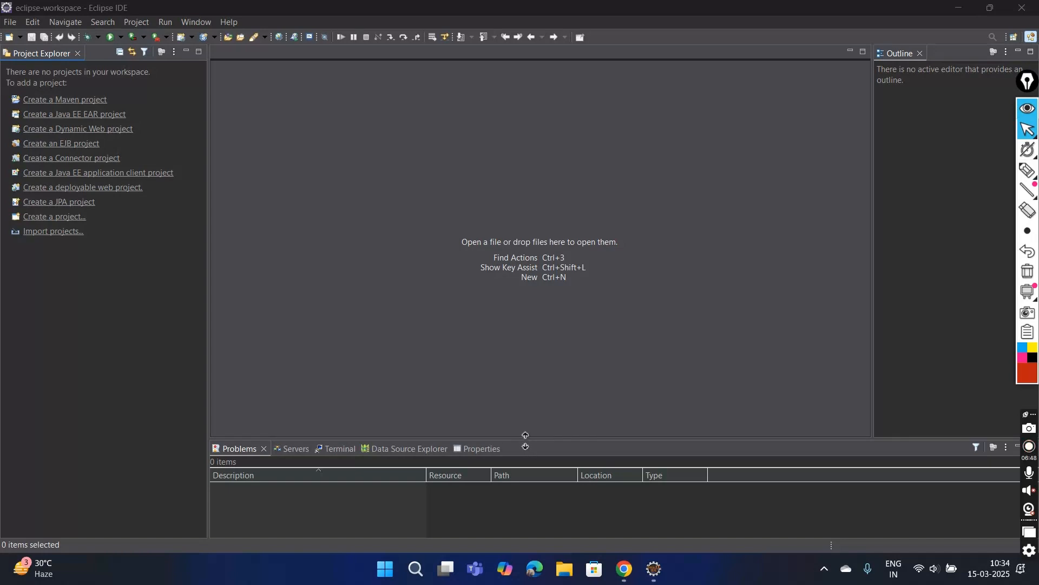
left_click_drag(525, 441, 530, 376)
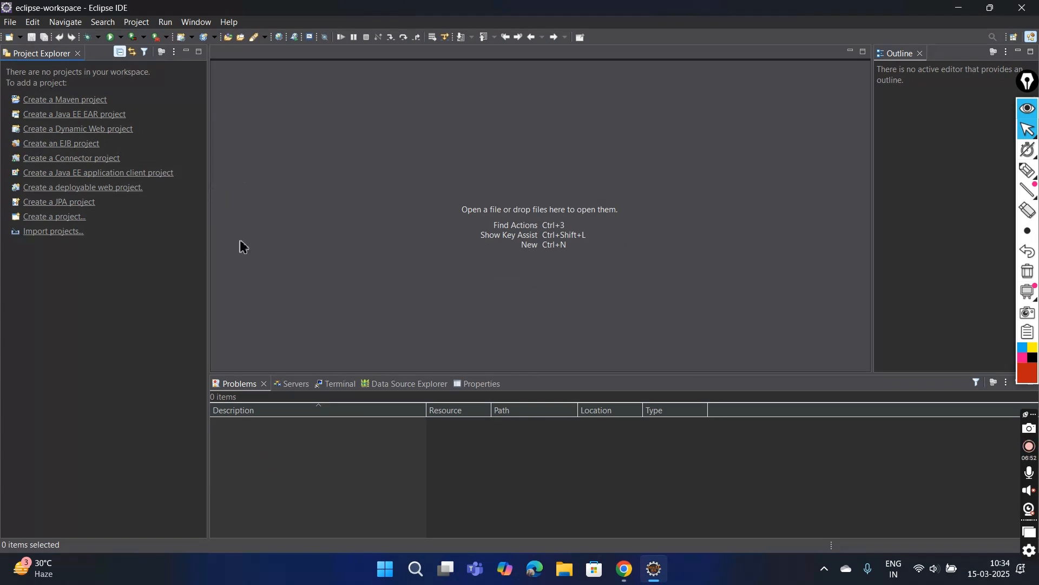
Start a new Java Project and name it JavaProject
left_click(11, 26)
mouse_move(90, 39)
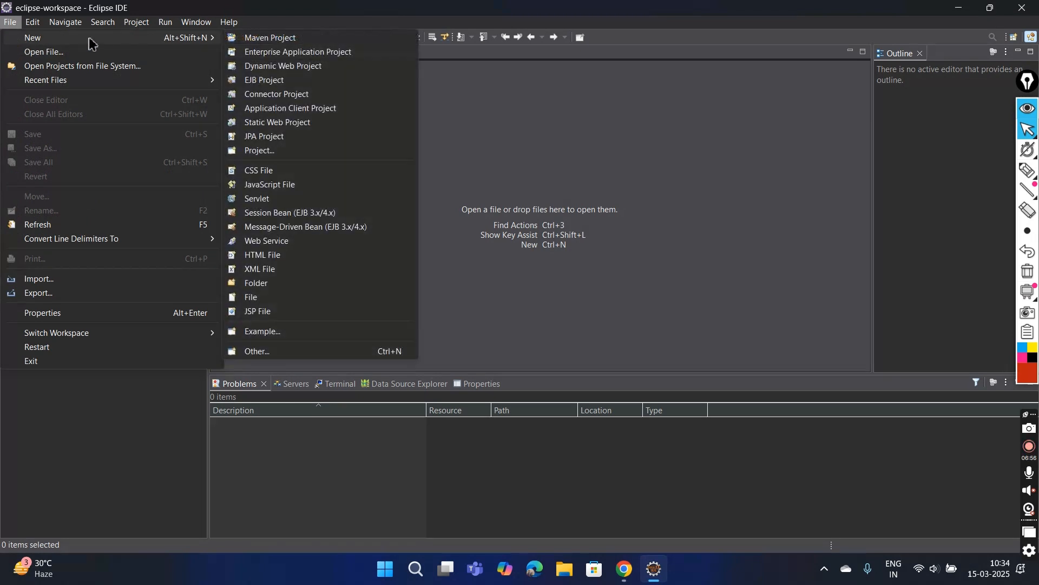
left_click(262, 152)
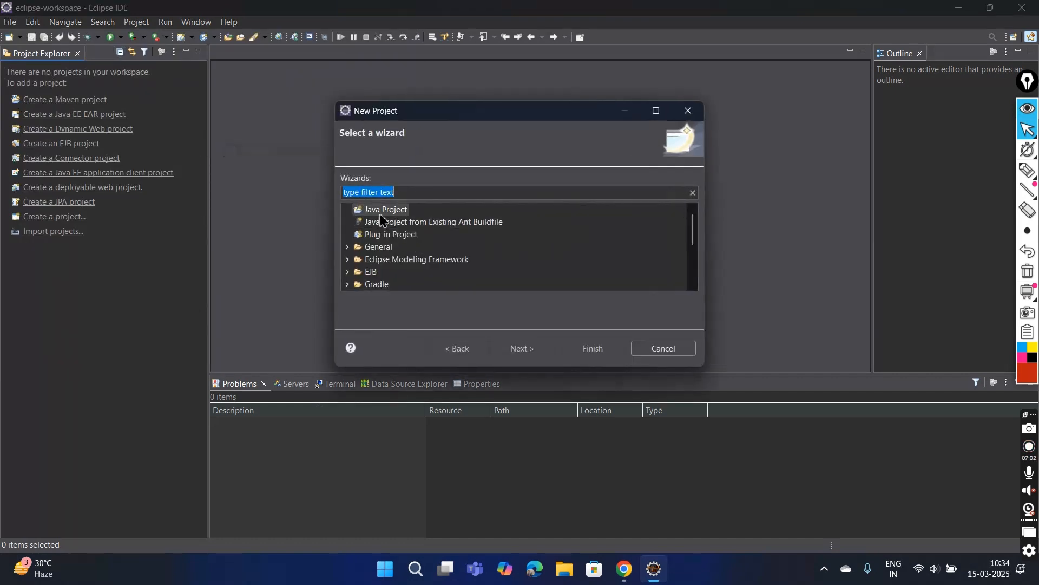
left_click(381, 211)
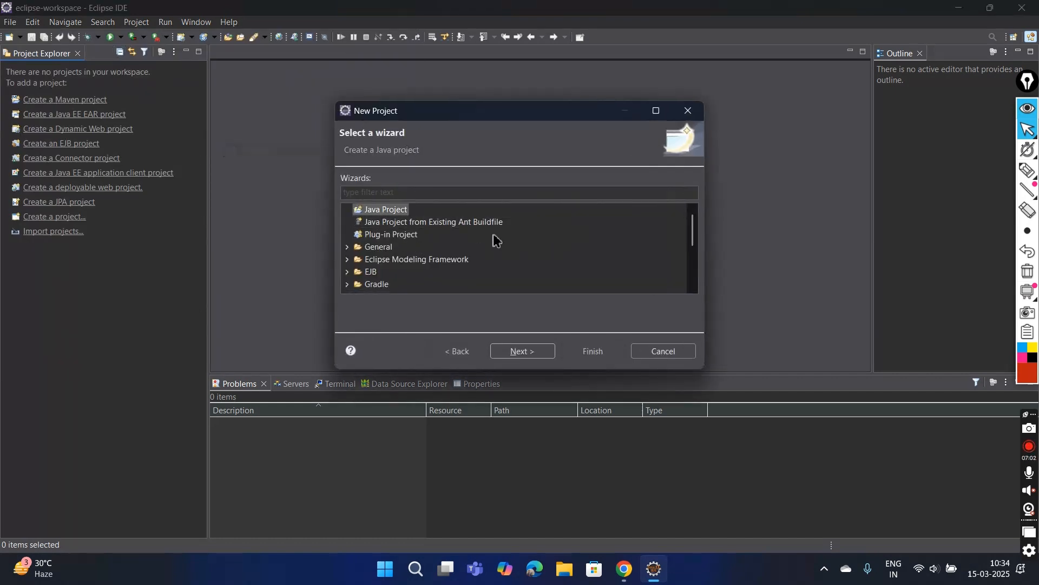
left_click(517, 350)
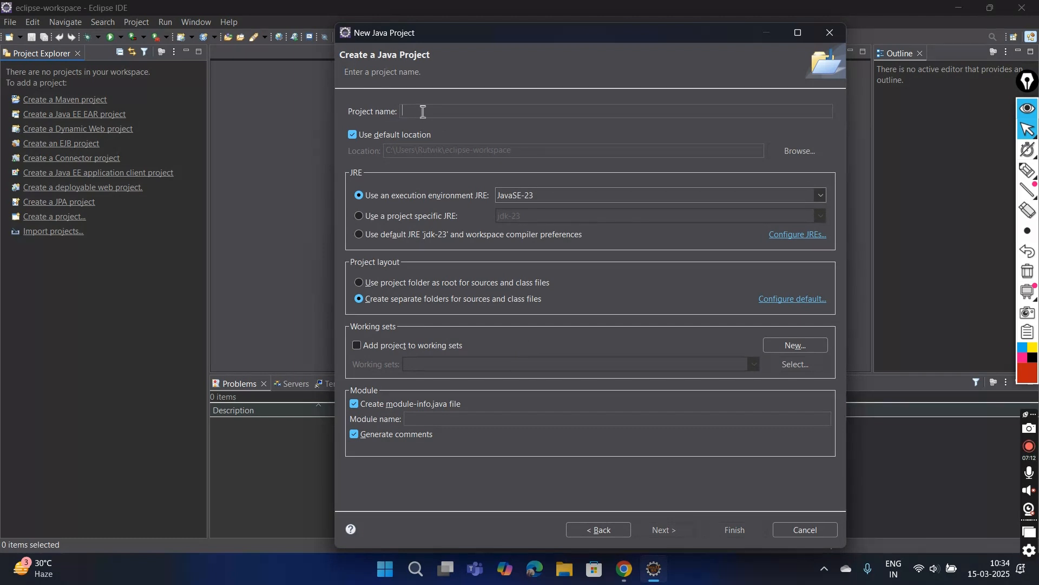
type("JavaP")
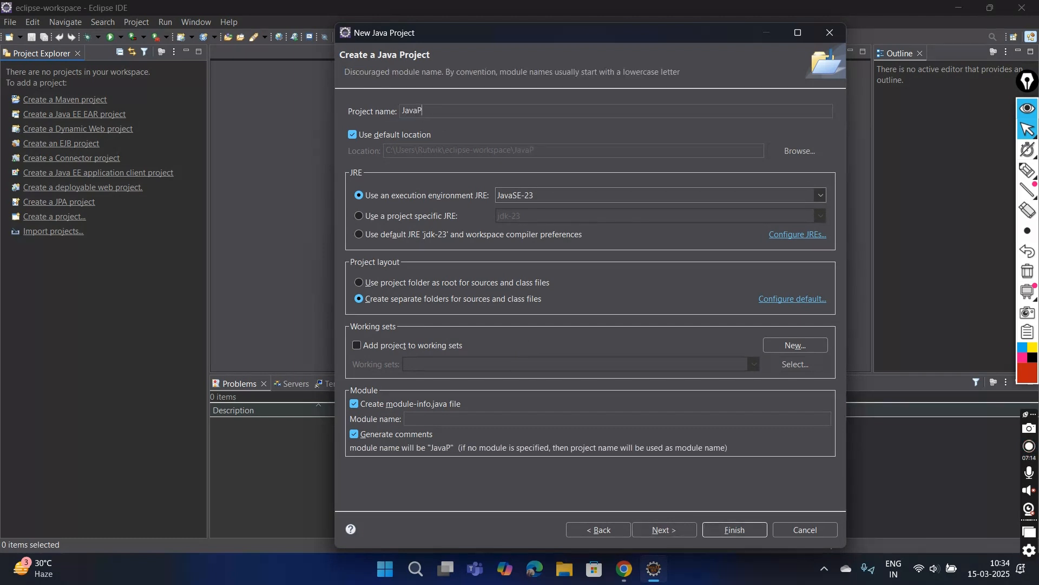
type("roject")
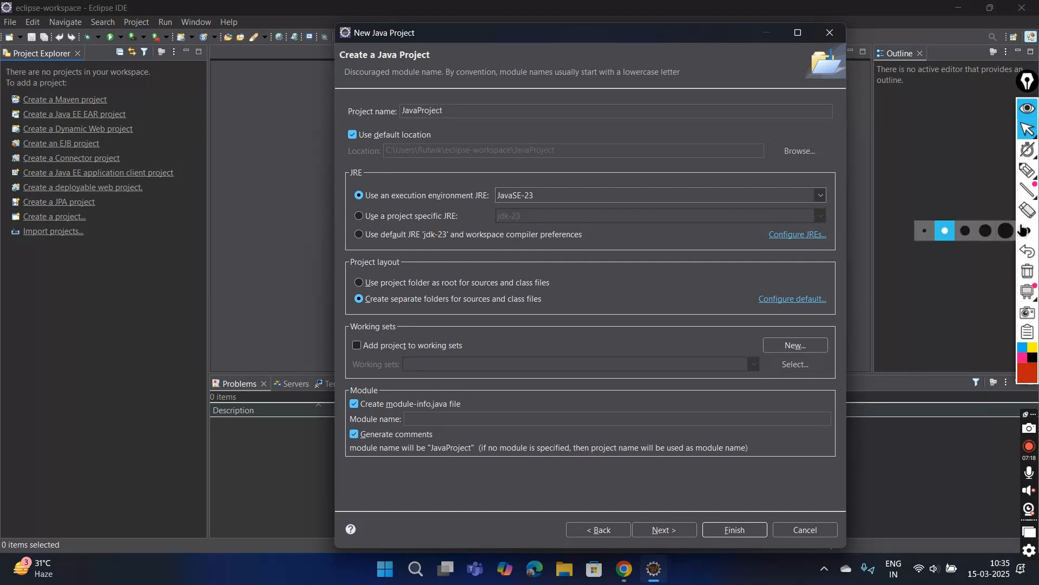
Draw a box around the Module options and disable creation of the module-info.java file
left_click(1027, 171)
mouse_move(347, 384)
left_mouse_down()
mouse_move(498, 381)
mouse_move(482, 433)
mouse_move(356, 436)
mouse_move(346, 379)
left_mouse_up()
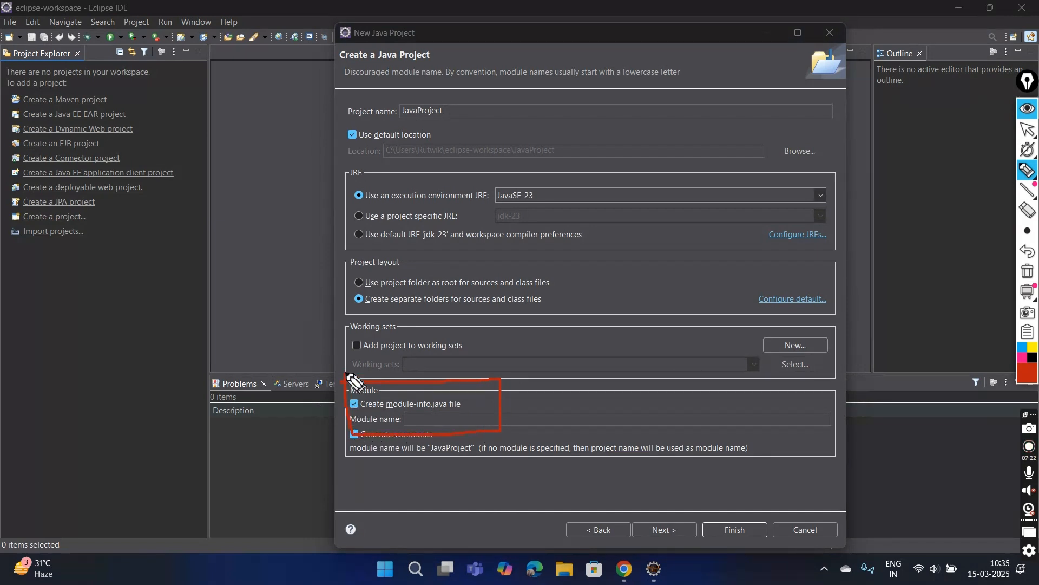
left_click(1026, 129)
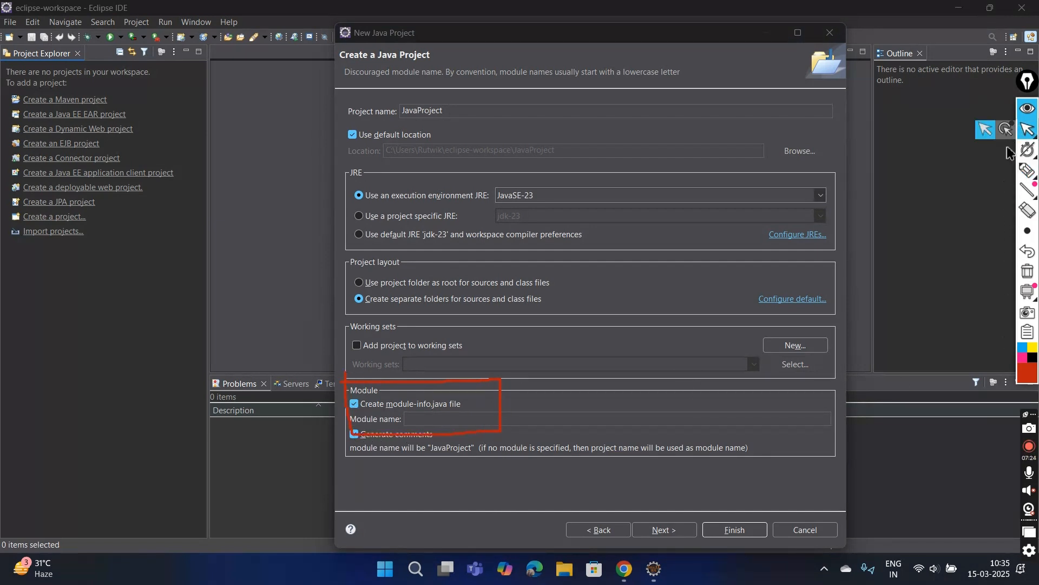
left_click(355, 405)
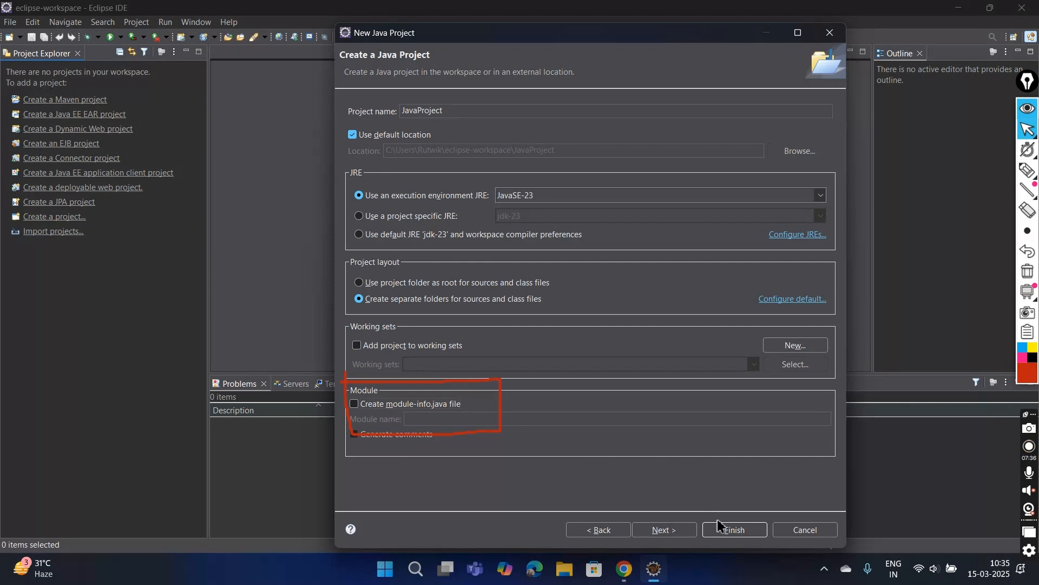
Finish creating JavaProject with the Java perspective opened, and clear the leftover annotation
left_click(721, 533)
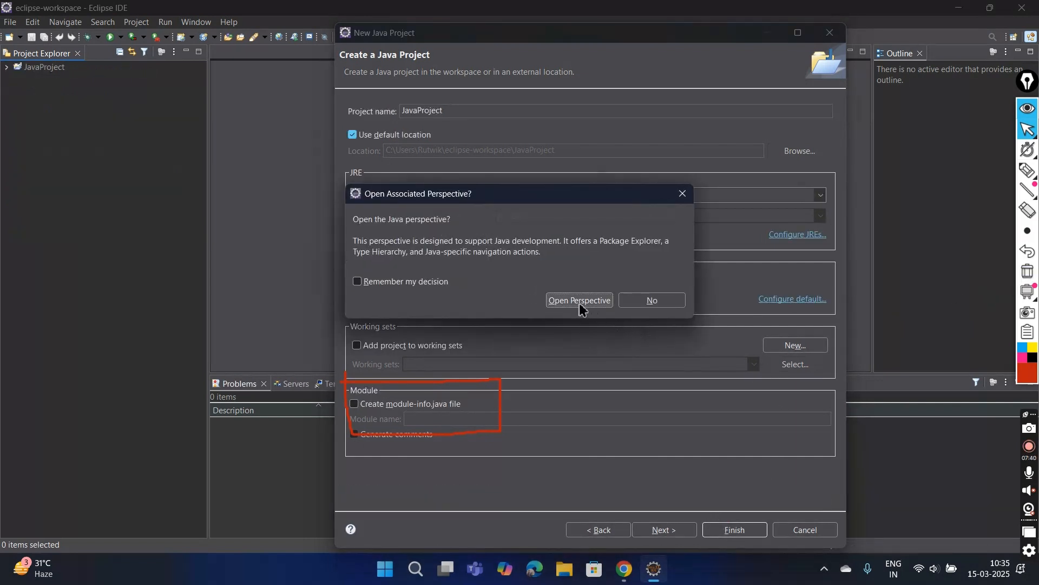
left_click(579, 304)
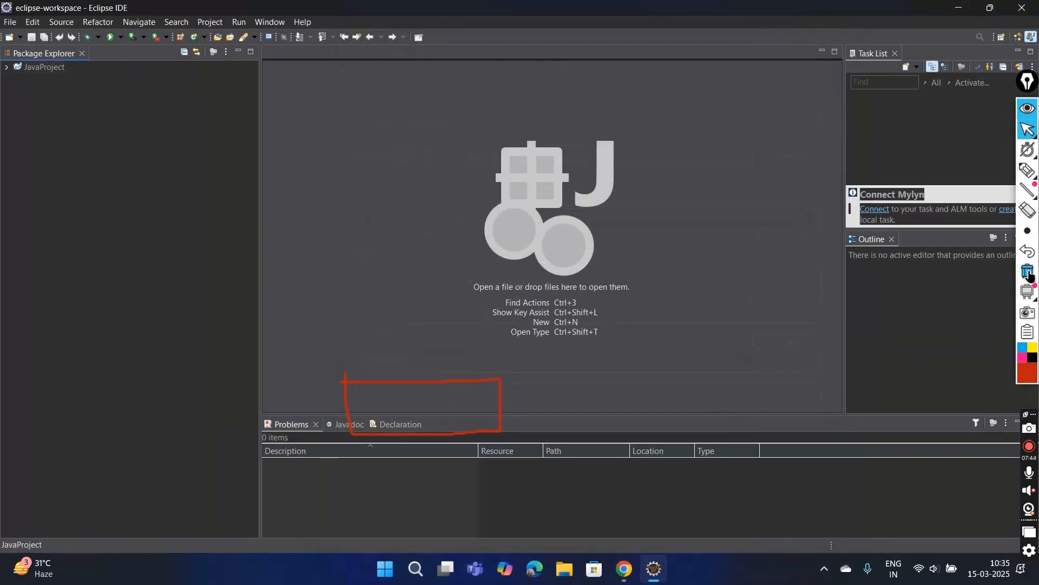
left_click(1029, 273)
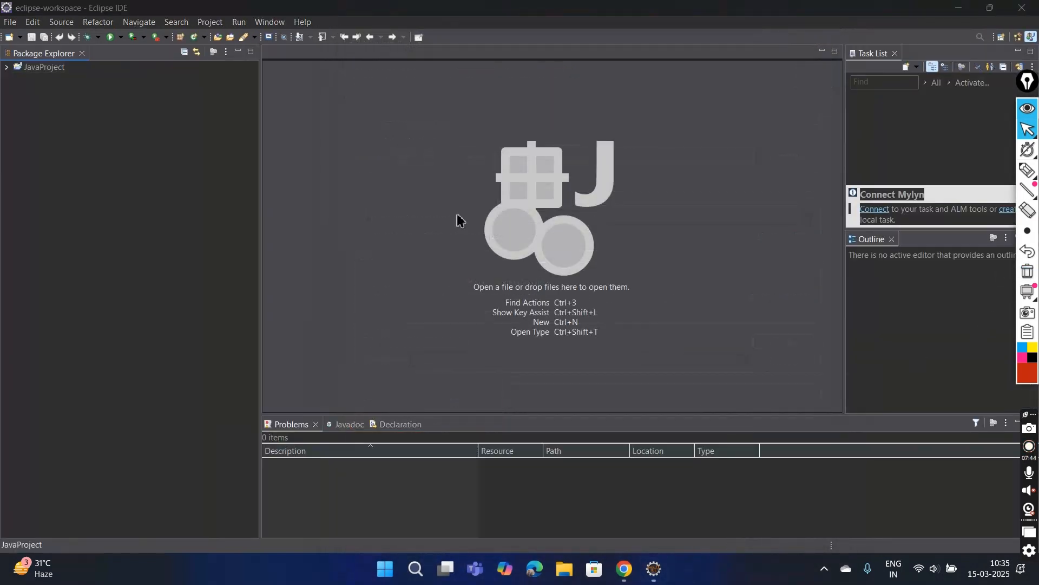
left_click(43, 69)
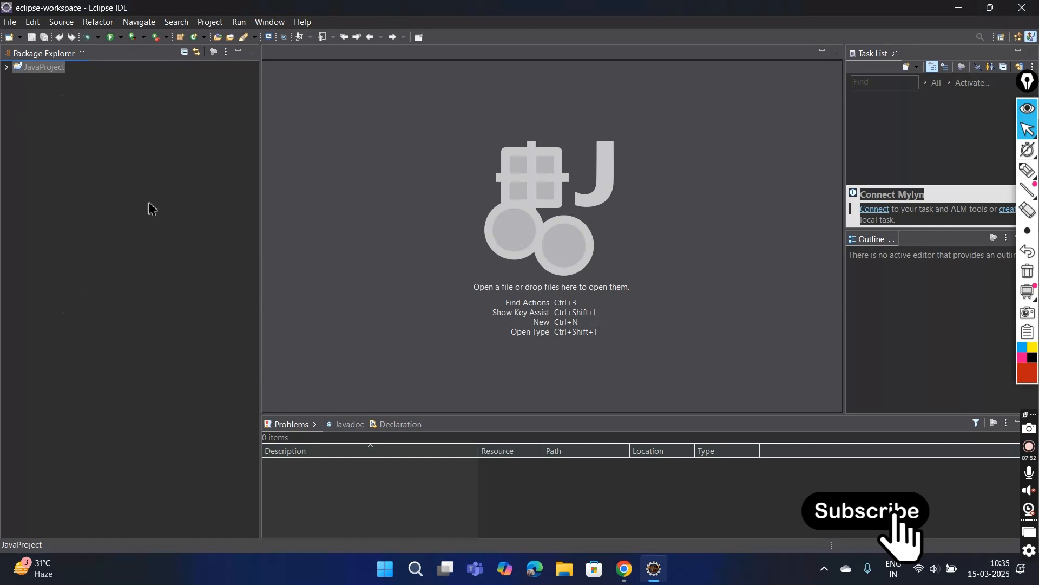
right_click(42, 71)
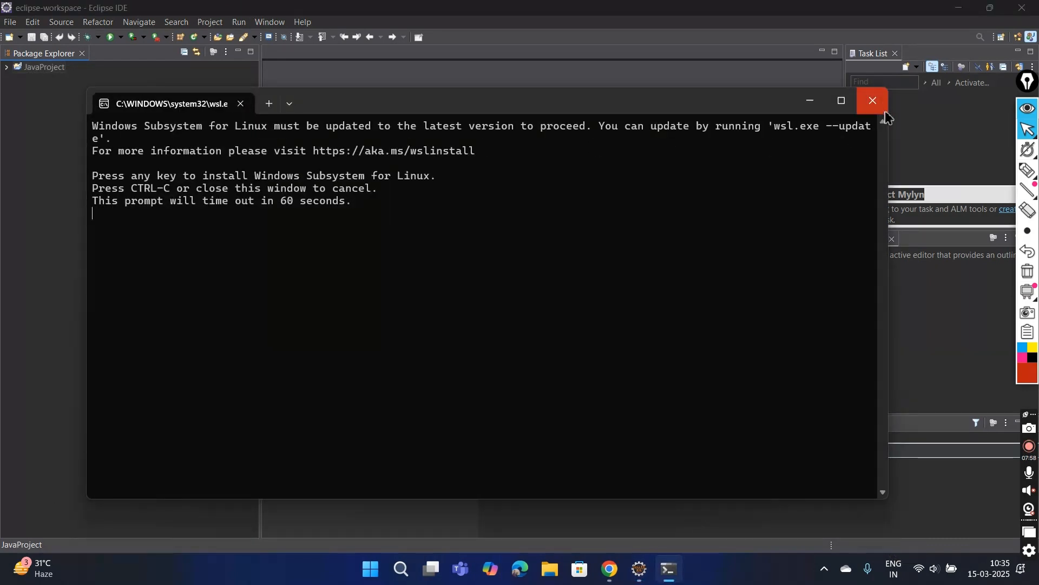
left_click(884, 111)
Create a class named Welcome in JavaProject with a public static void main(String[] args) method stub
right_click(50, 71)
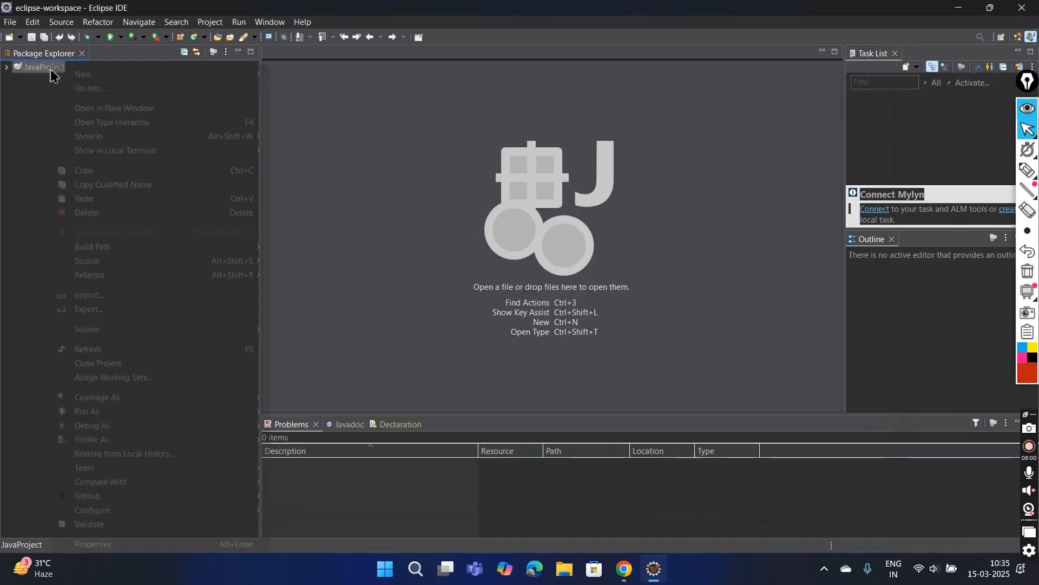
mouse_move(232, 78)
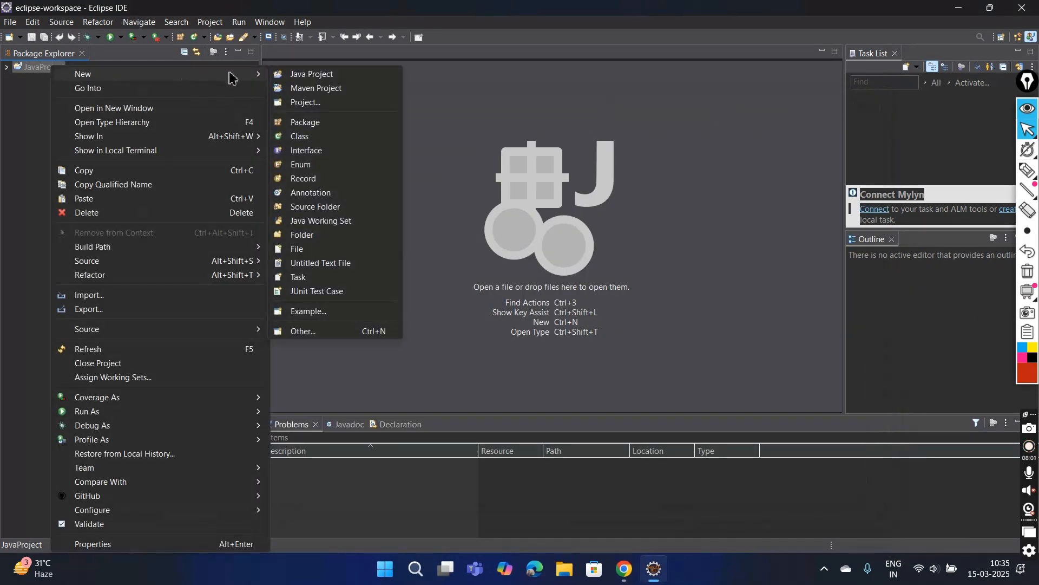
left_click(301, 136)
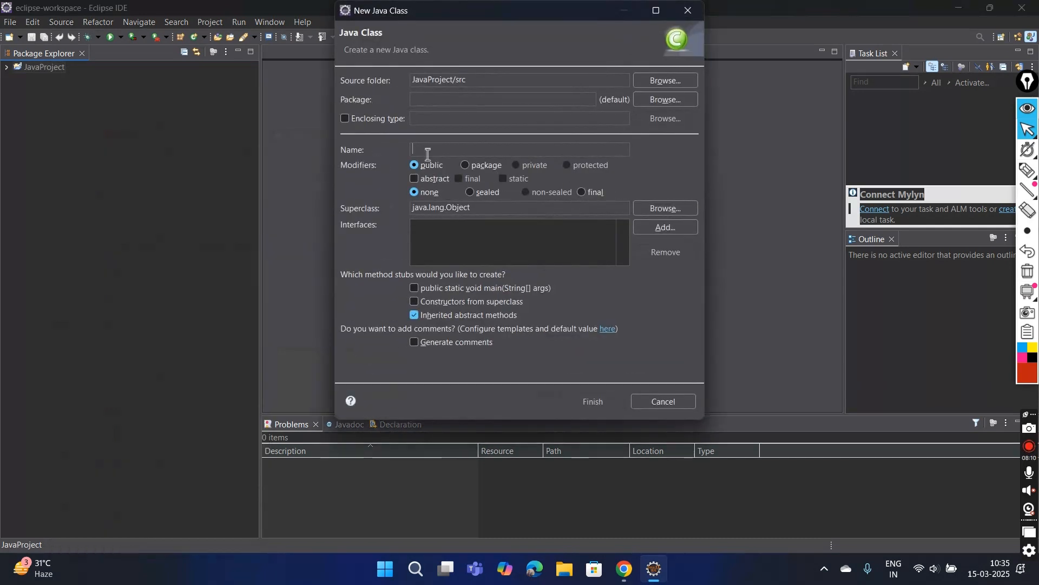
type("Welcome")
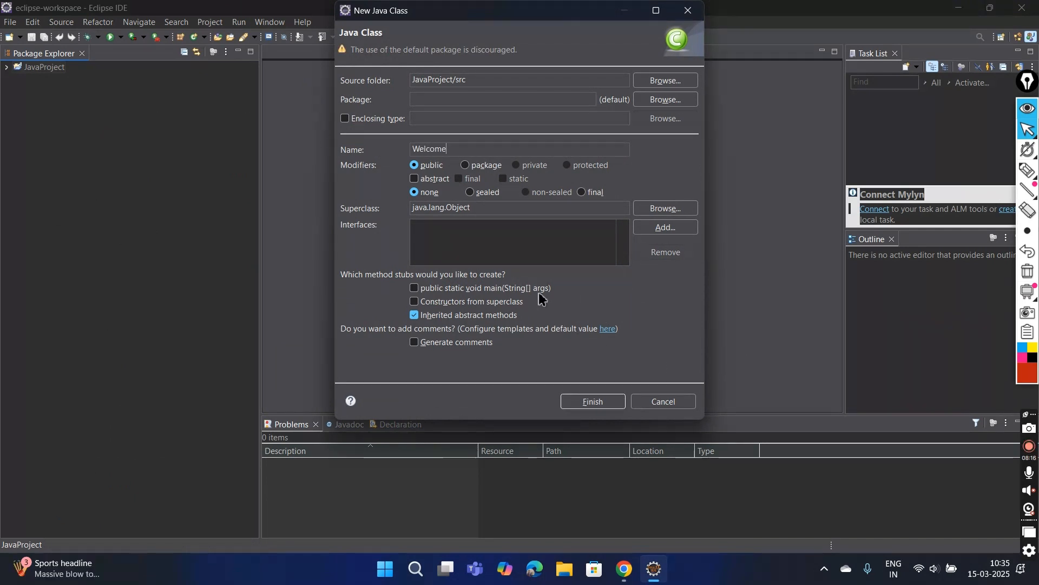
left_click(415, 288)
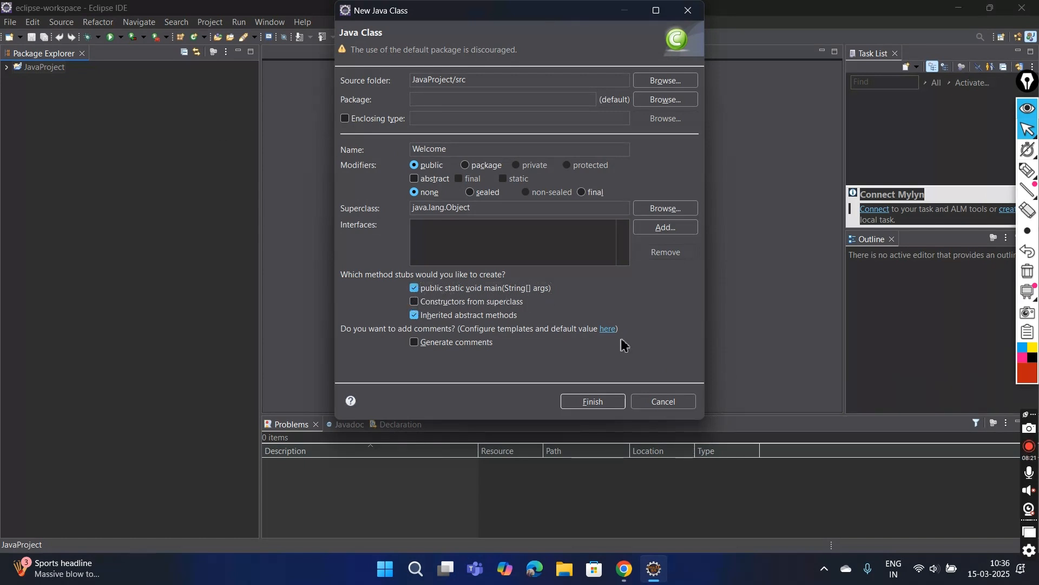
left_click(593, 401)
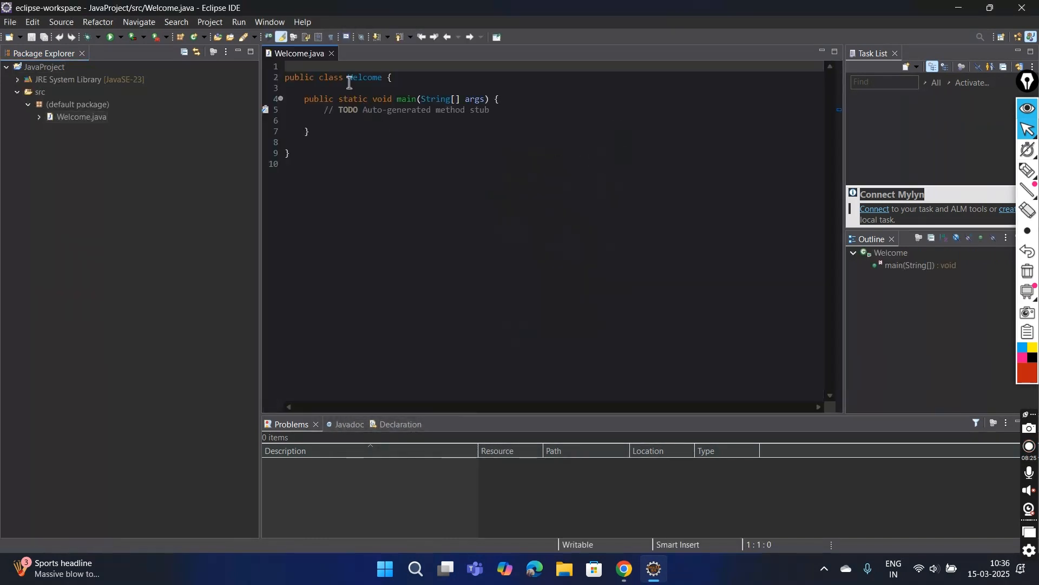
Enlarge the text of Welcome.java in the editor by four zoom levels
left_click_drag(349, 82, 418, 214)
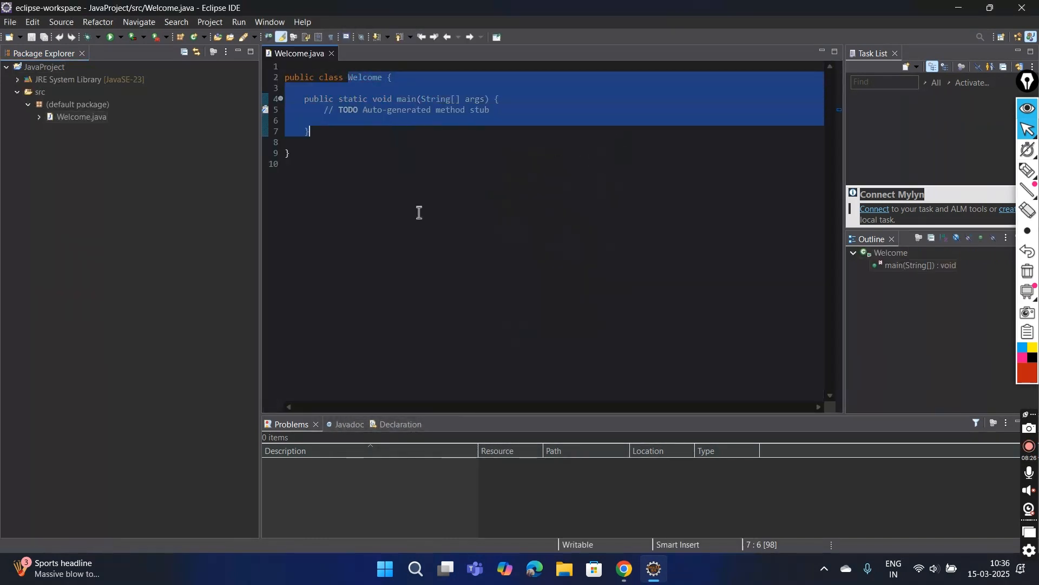
left_click(563, 227)
key("ctrl+equal")
key("ctrl+equal")
key("ctrl+equal")
key("ctrl+equal")
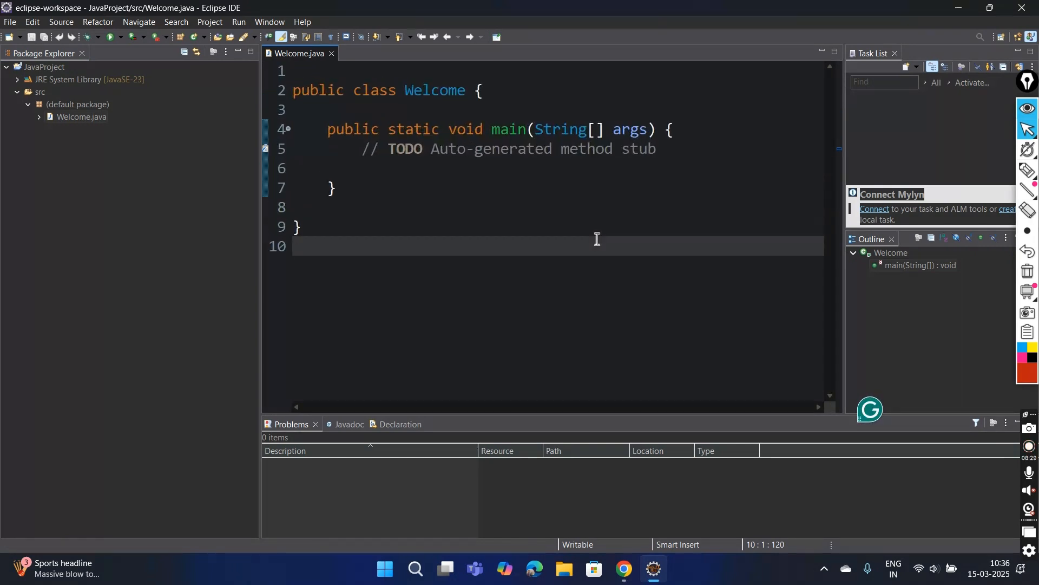
Remove the blank line above the main method and the TODO comment inside it, leaving an indented line for code
left_click(377, 212)
left_click(332, 118)
key("Delete")
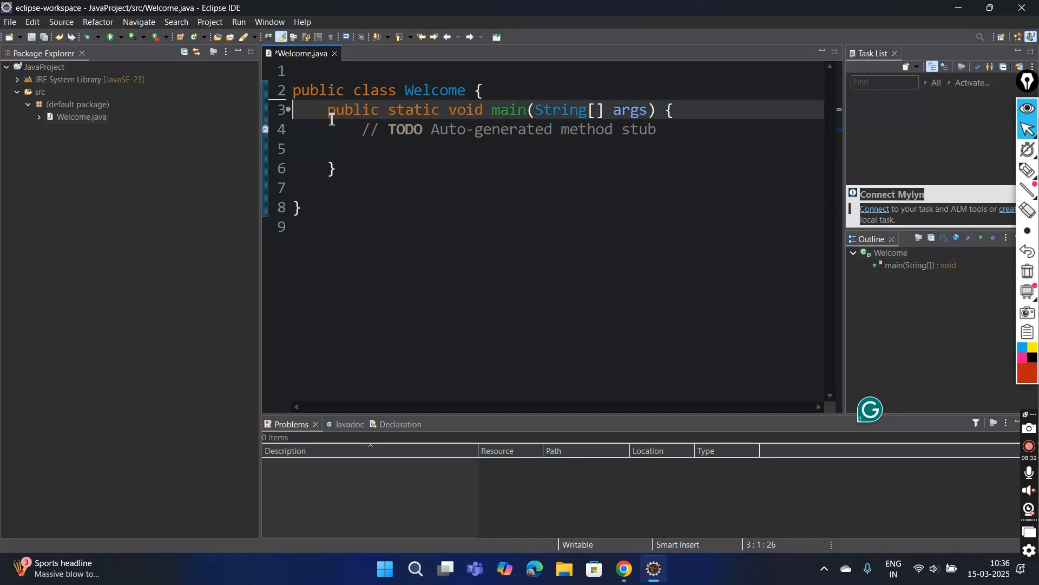
key("Down")
key("shift+End")
key("Delete")
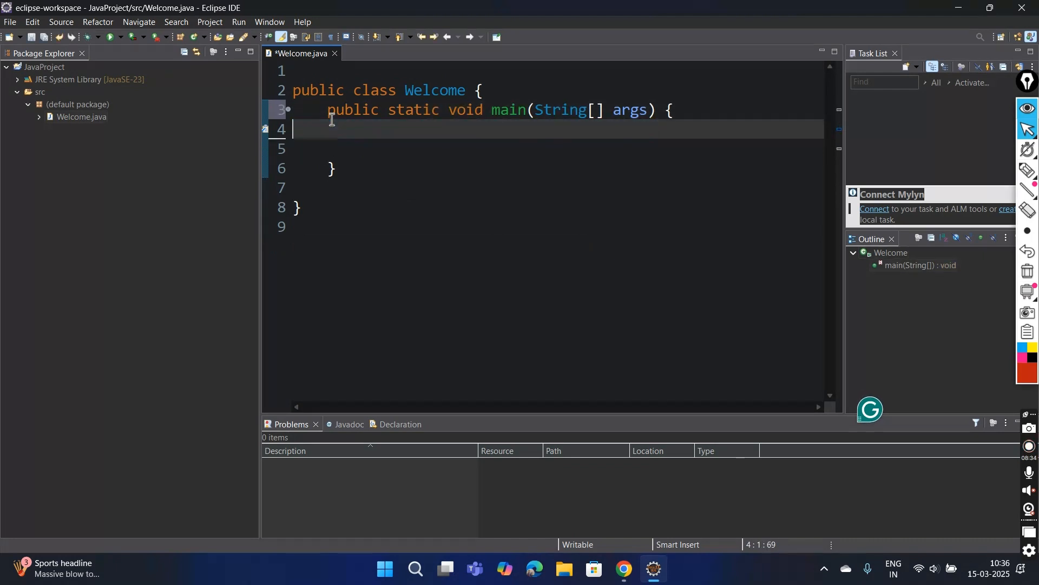
key("Tab")
key("Tab")
left_click(462, 300)
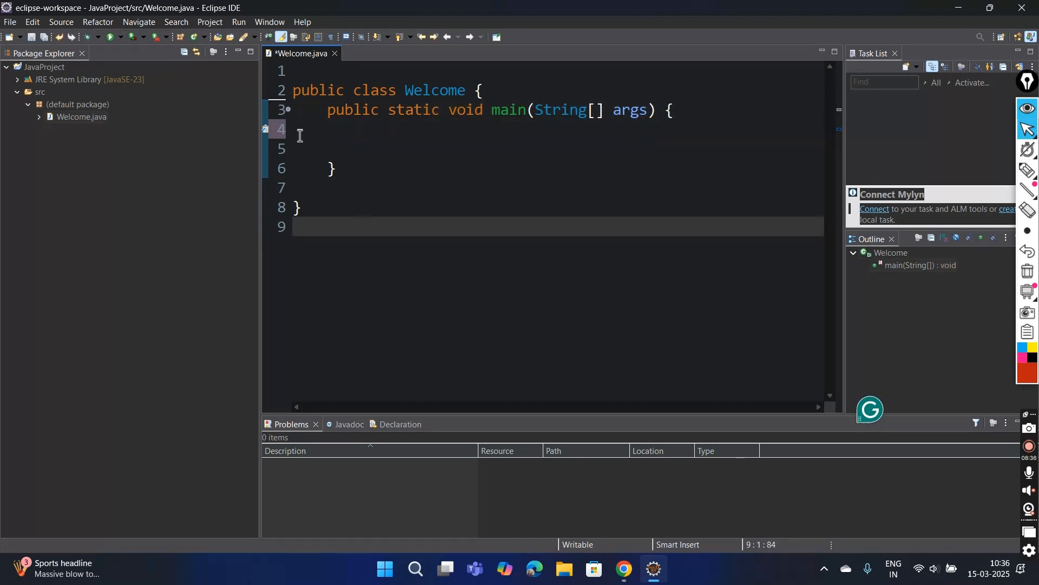
left_click(333, 130)
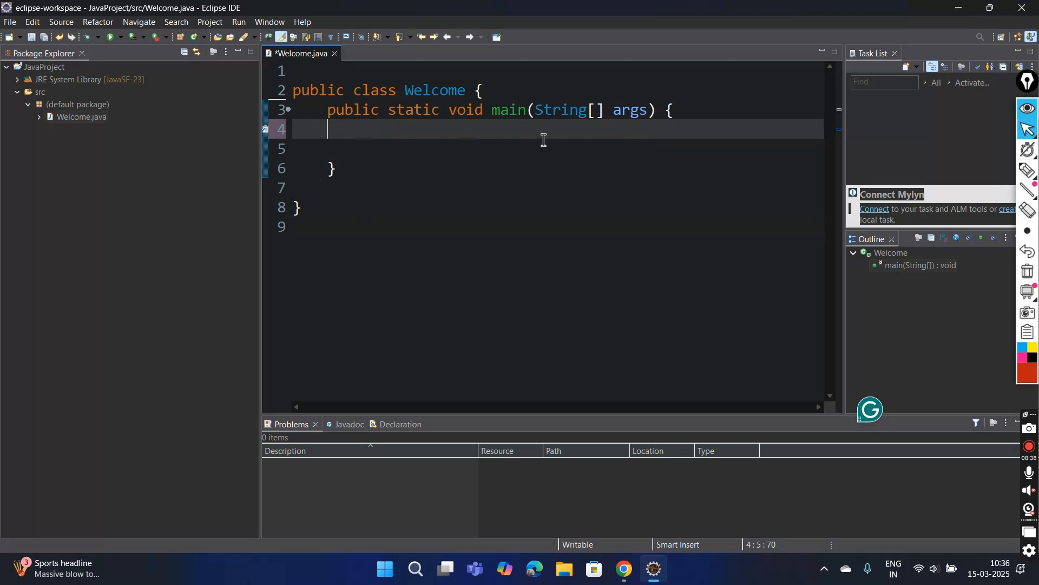
Remove the extra blank line inside the main method and the one before the class's closing brace
key("Delete")
key("Down")
key("Down")
key("Delete")
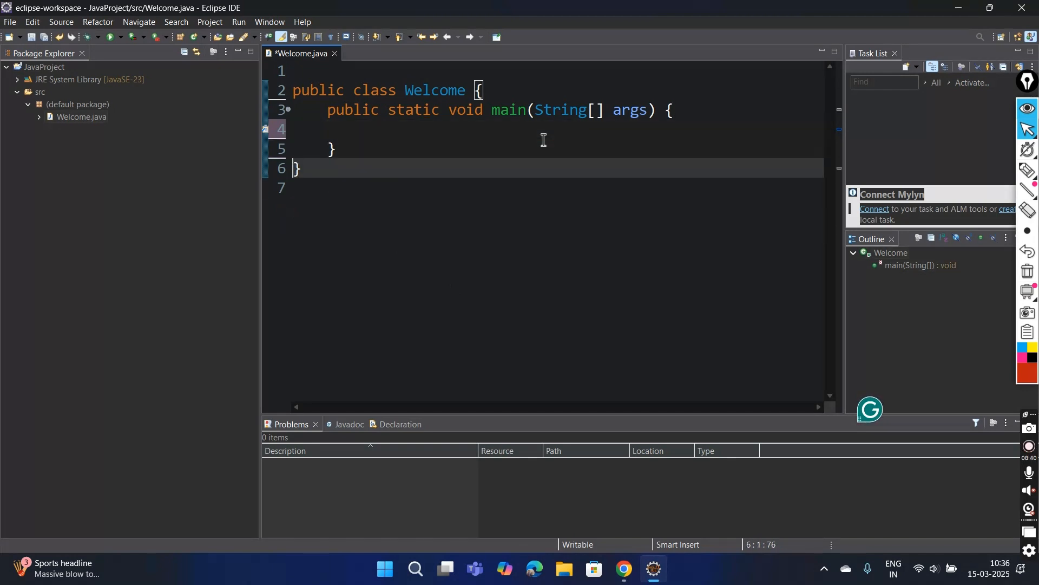
Write System.out.println("Welcome to Raj Code Academy") as an indented line inside the main method, without a closing semicolon
key("Up")
key("Up")
key("Tab")
key("Tab")
type("S")
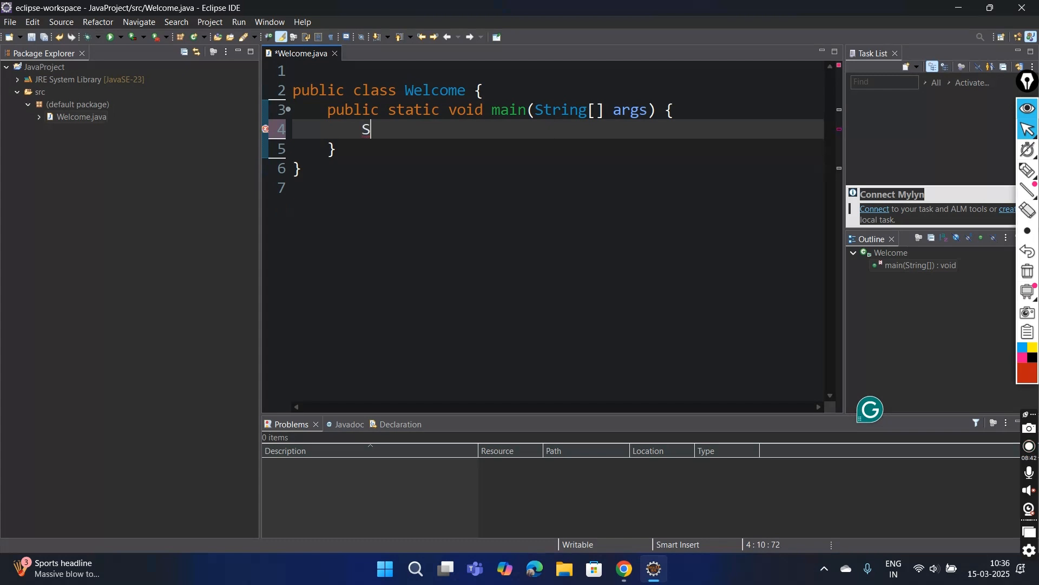
type("ystem.out.println(")
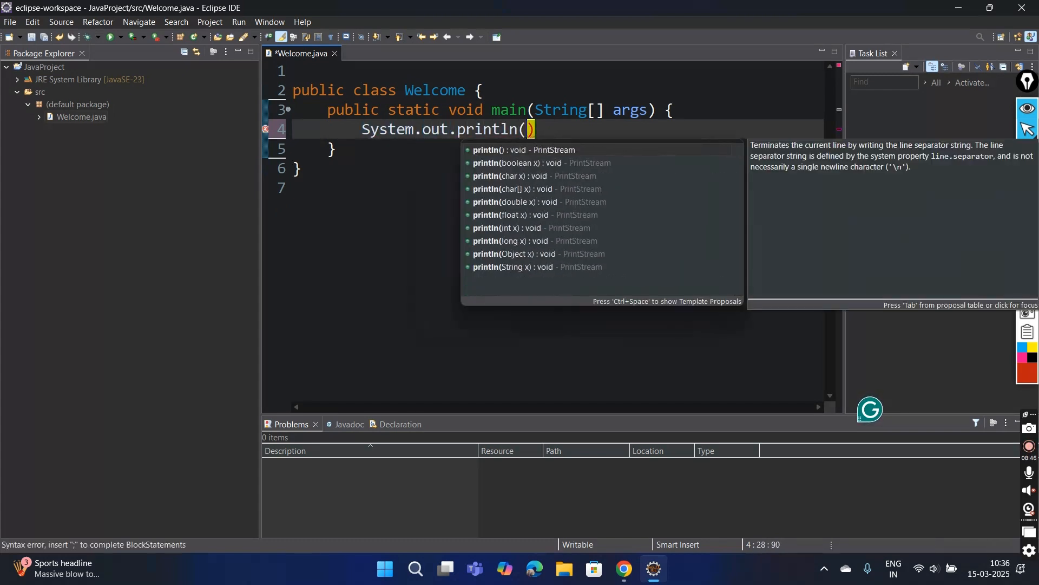
type("\"Welcome ")
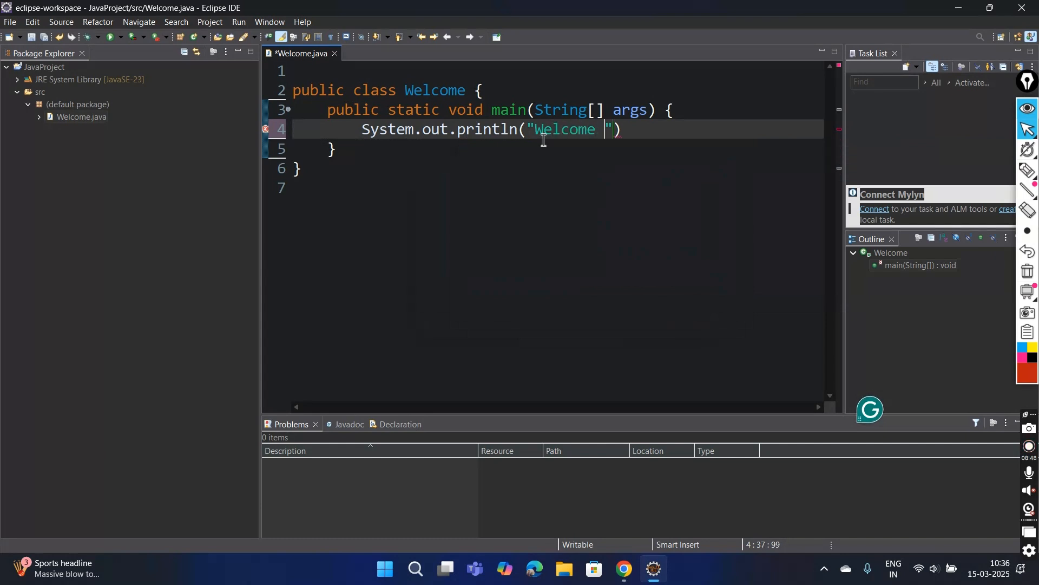
type("to ")
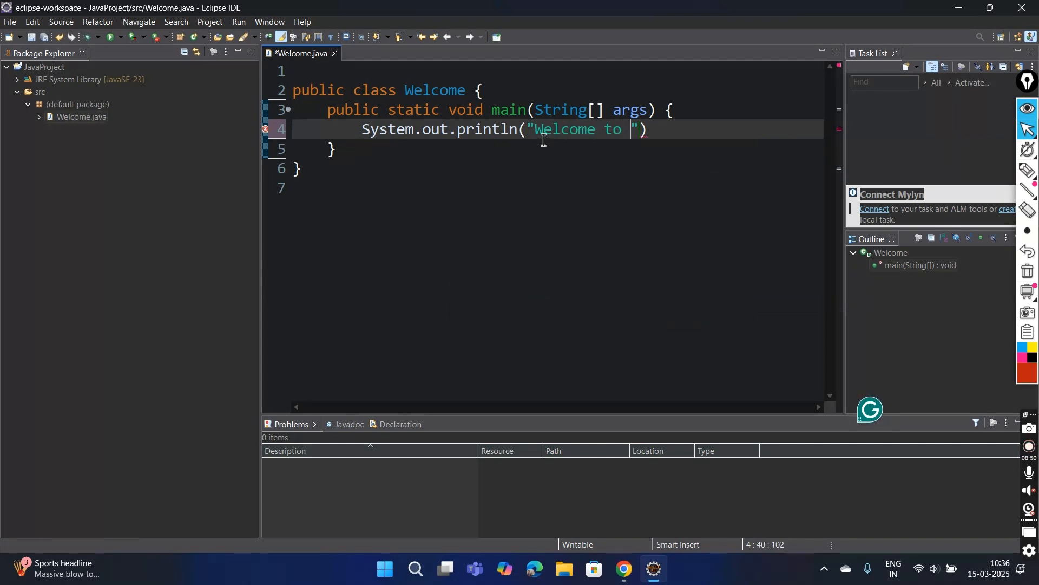
type("Ra")
type("j Code A")
type("cadem")
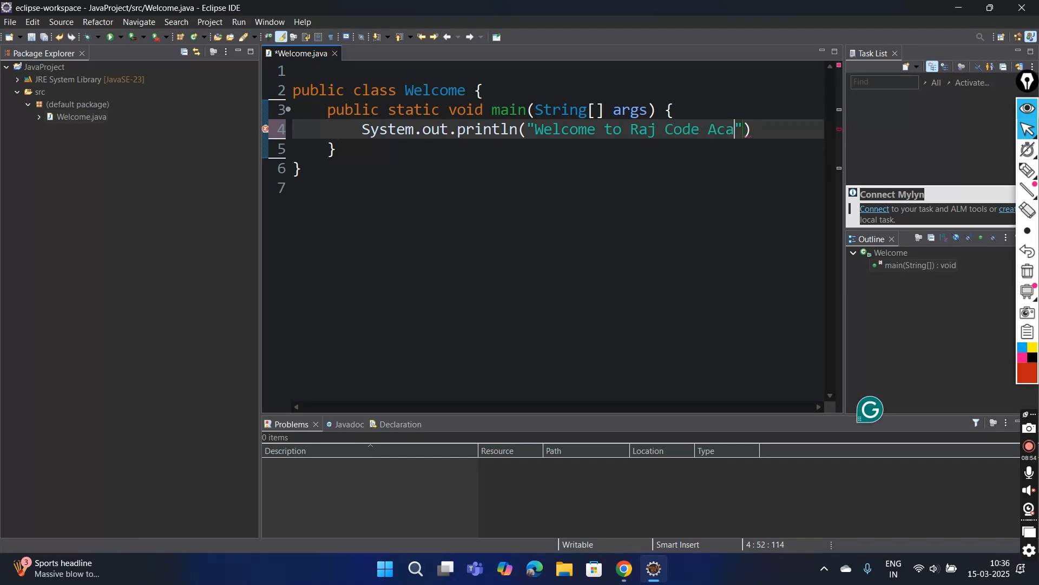
type("y")
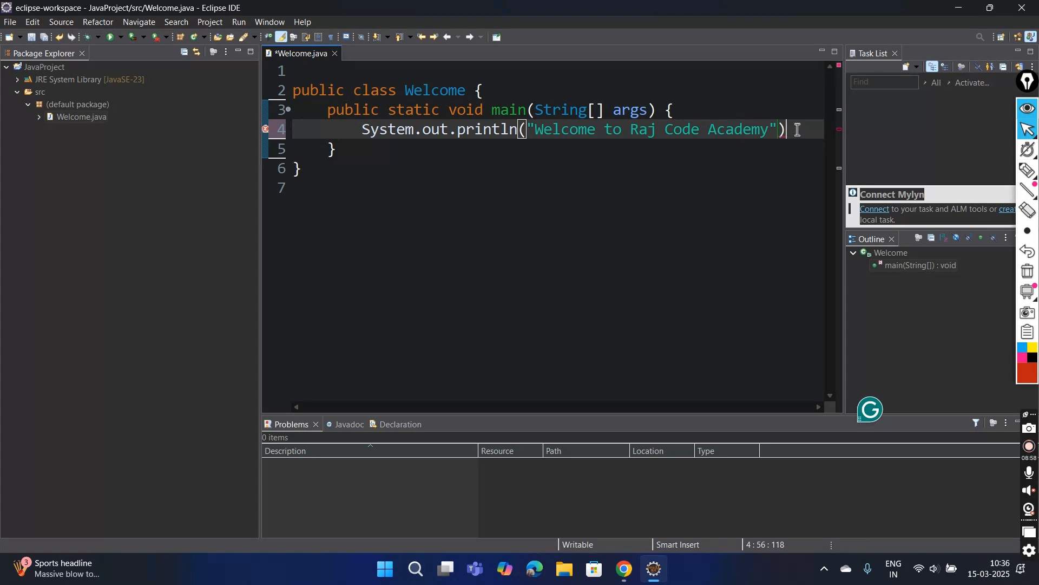
Examine the syntax error marked at the end of the println line
left_click_drag(792, 129, 753, 128)
left_click(703, 241)
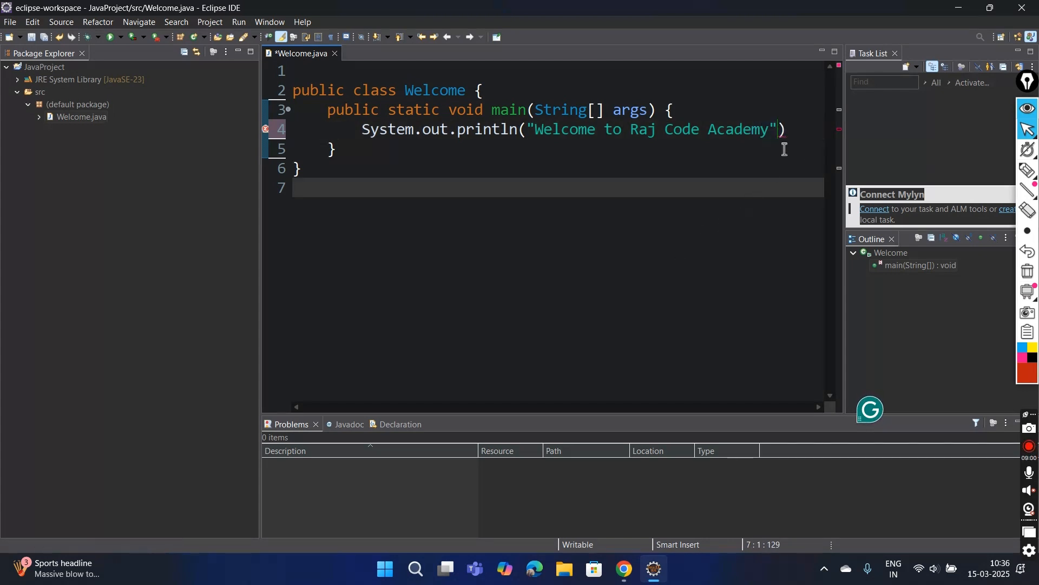
left_click(780, 132)
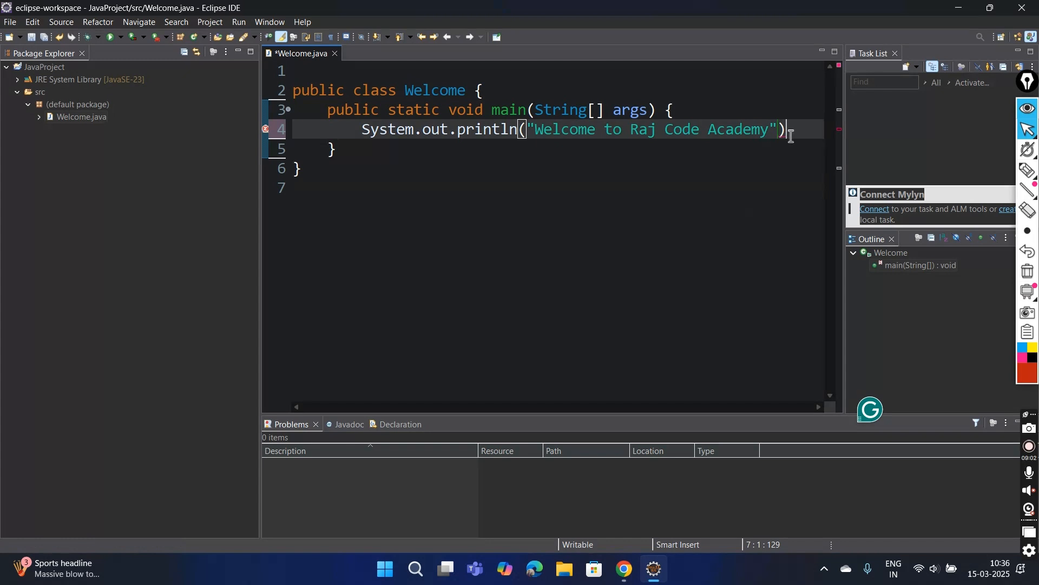
left_click(761, 188)
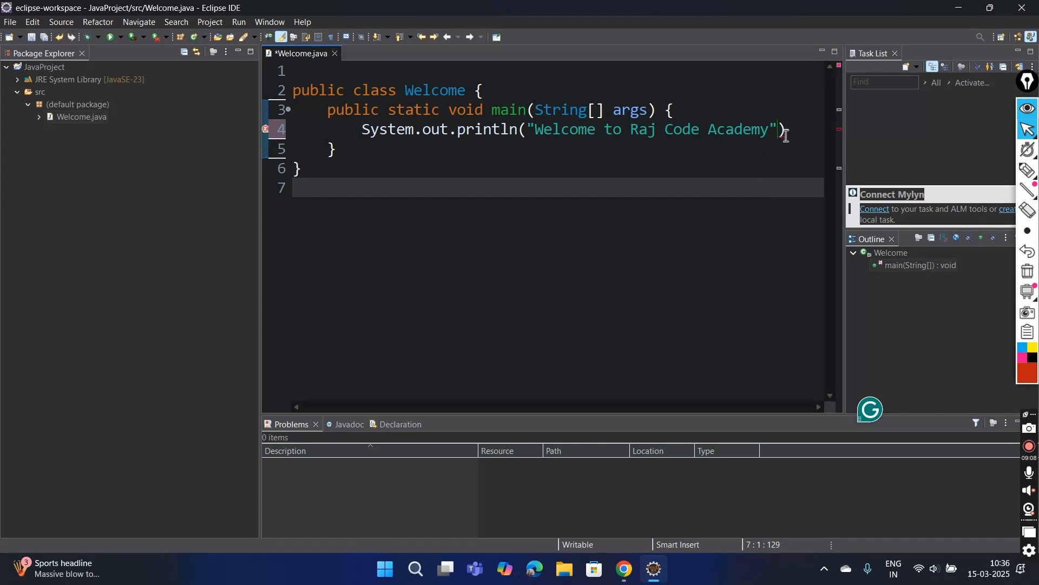
mouse_move(786, 135)
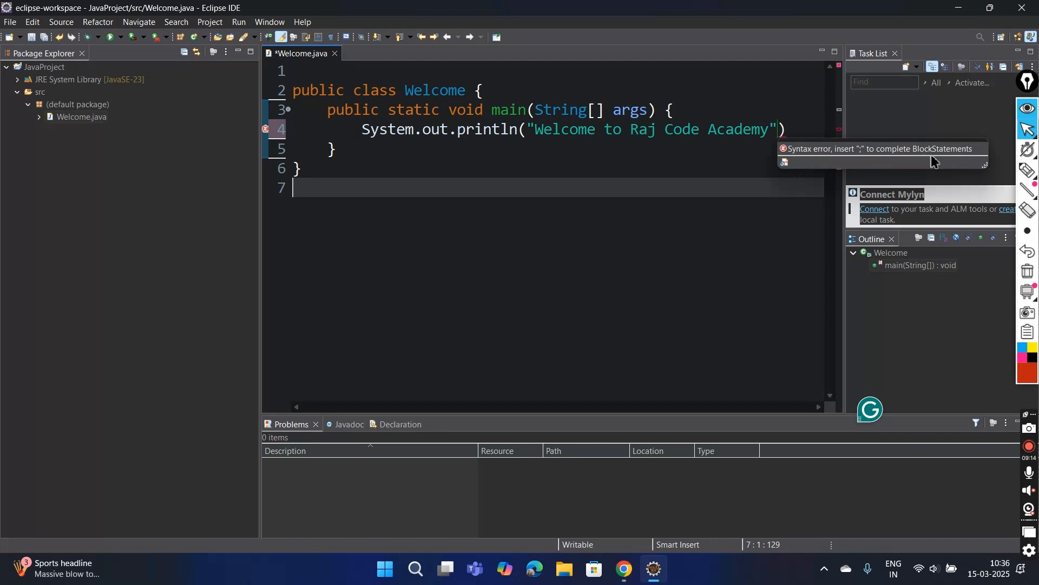
left_click(563, 164)
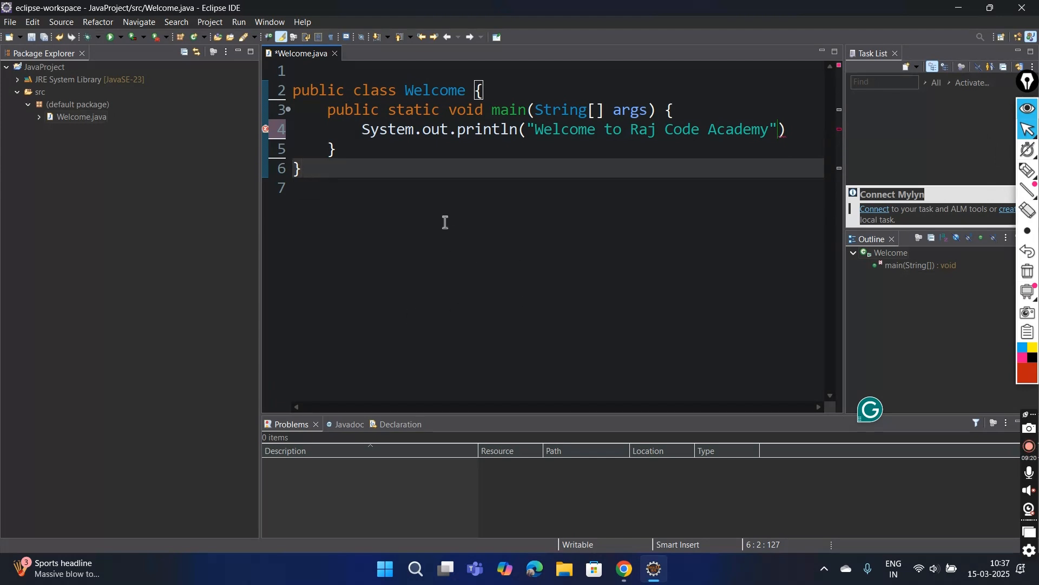
left_click(479, 205)
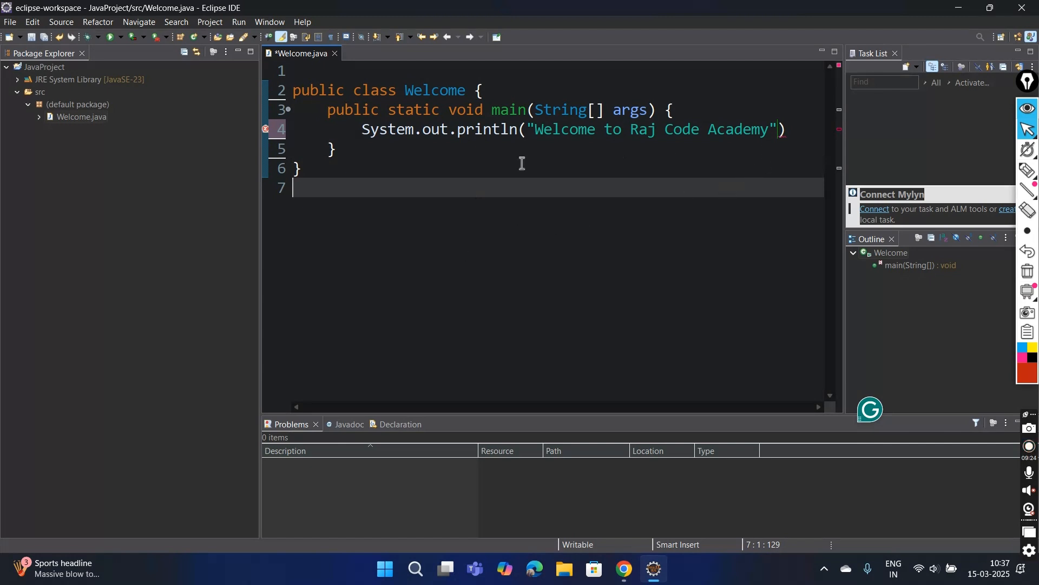
Add the missing semicolon to the end of the println statement and save Welcome.java
left_click(795, 134)
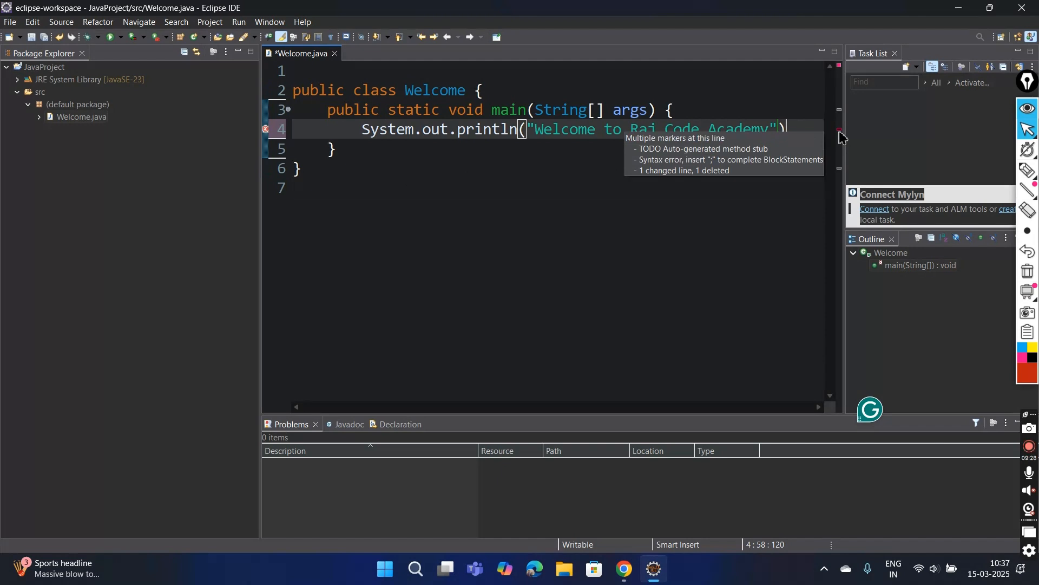
type(";")
left_click(505, 318)
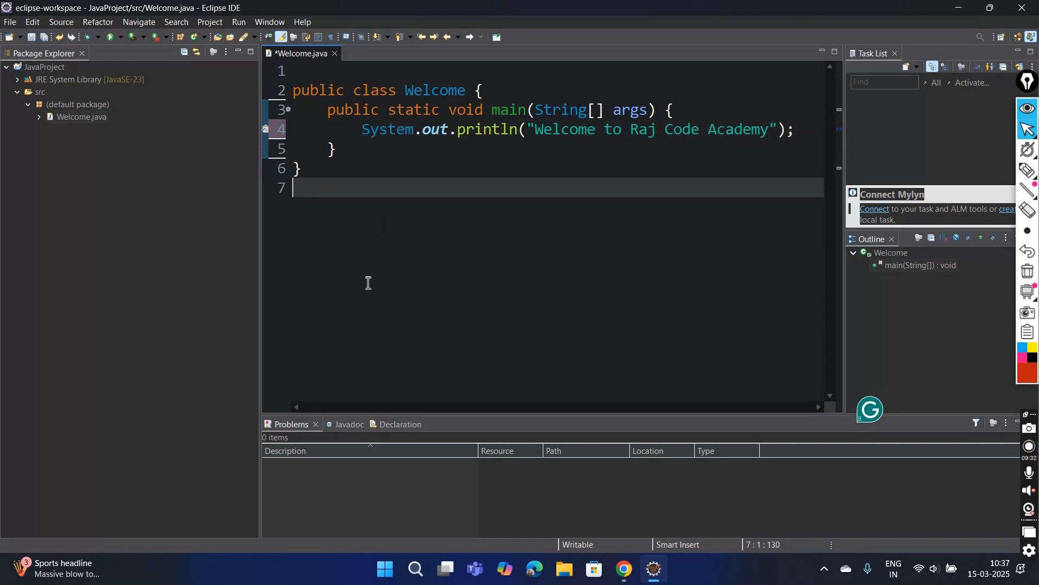
left_click(12, 23)
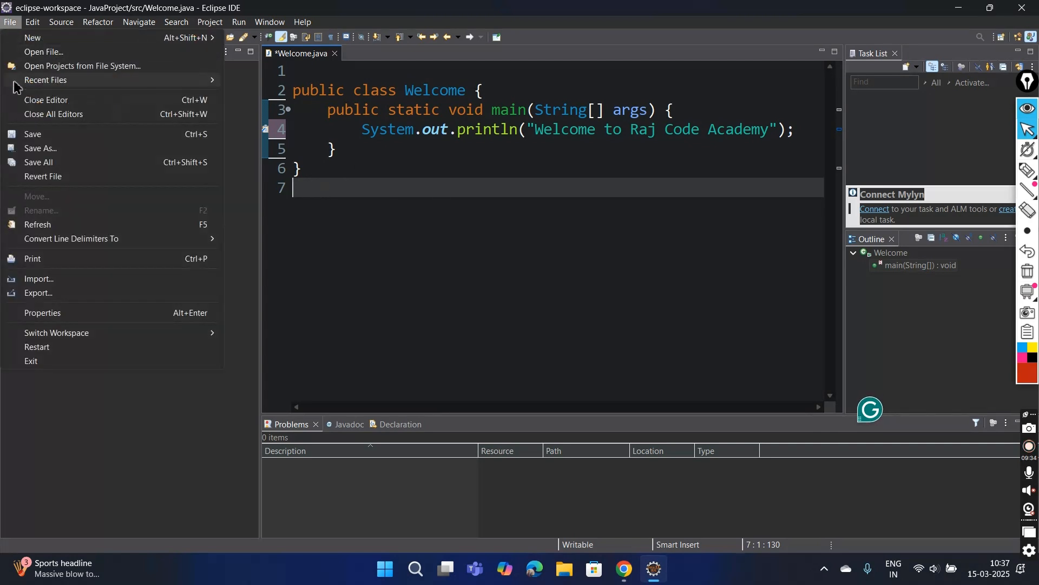
left_click(41, 134)
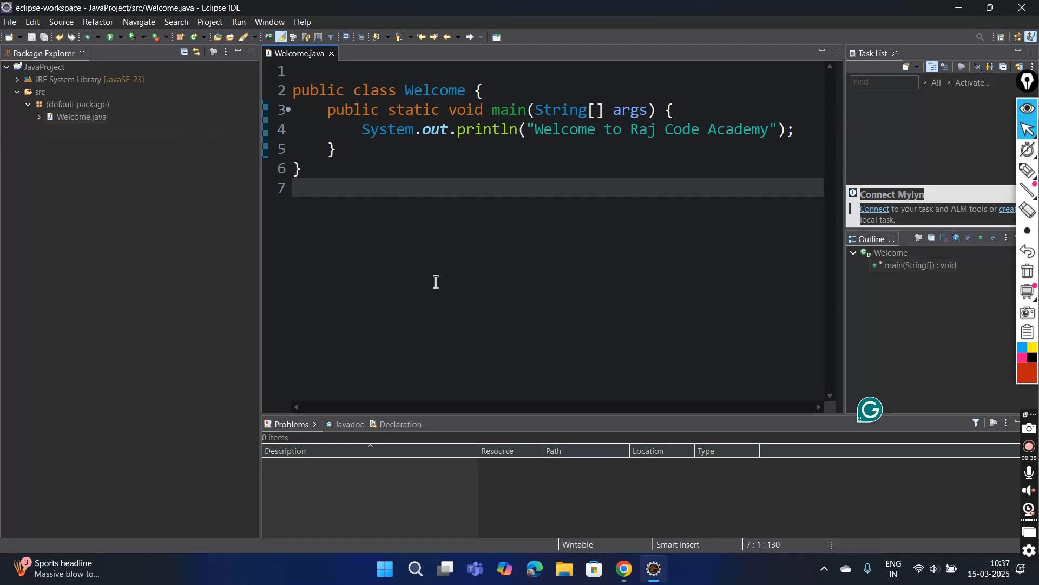
Run the open Welcome.java as a Java application from the editor, and enlarge the console area to check the printed text
right_click(424, 248)
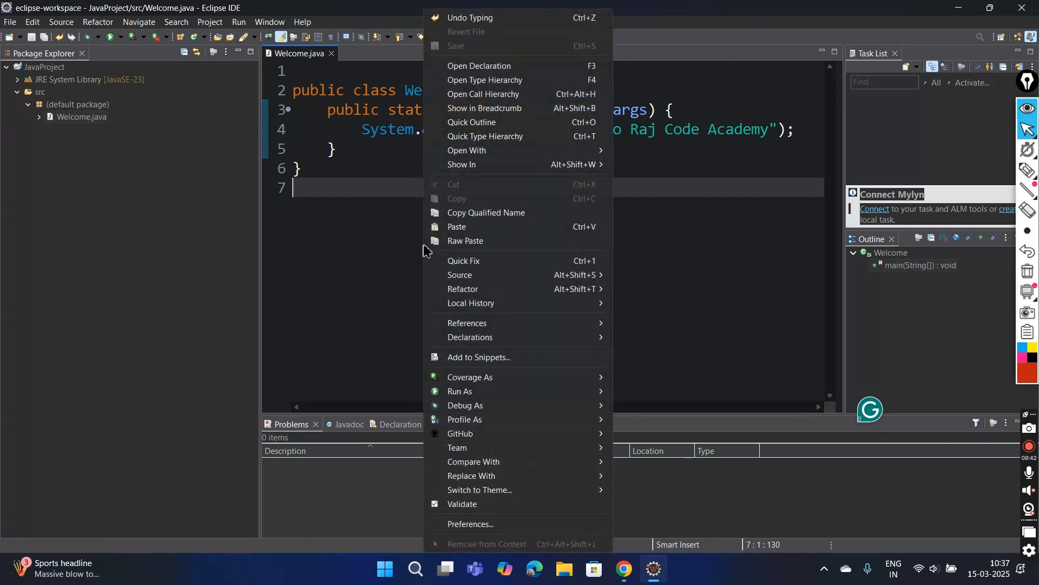
mouse_move(509, 395)
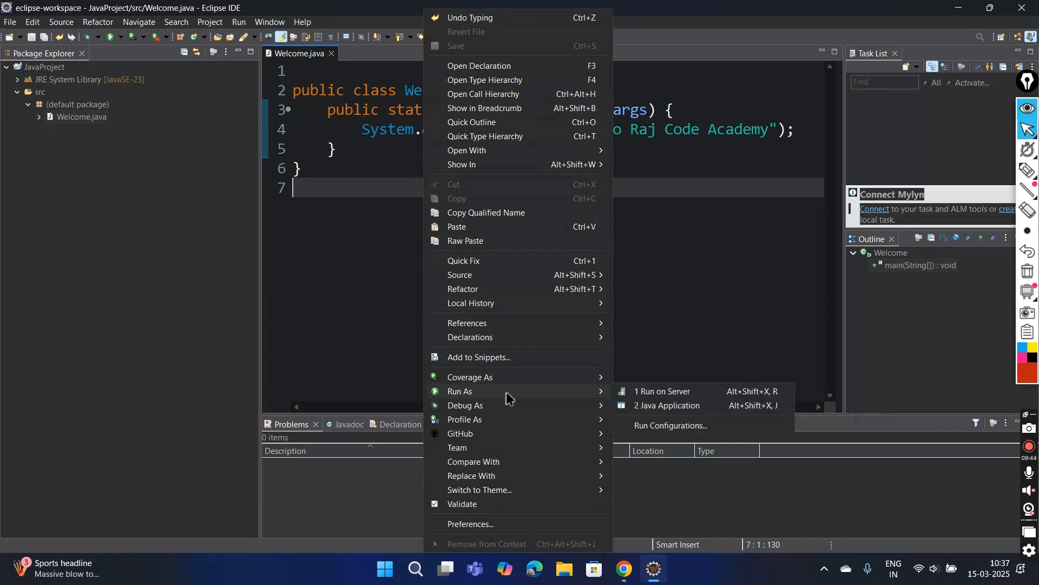
left_click(662, 410)
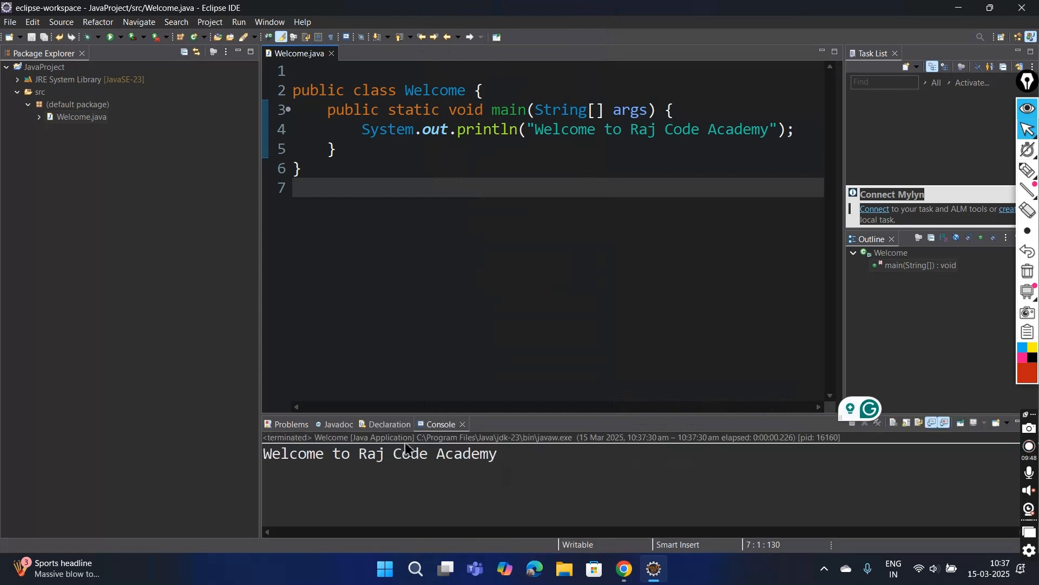
left_click_drag(516, 414, 517, 329)
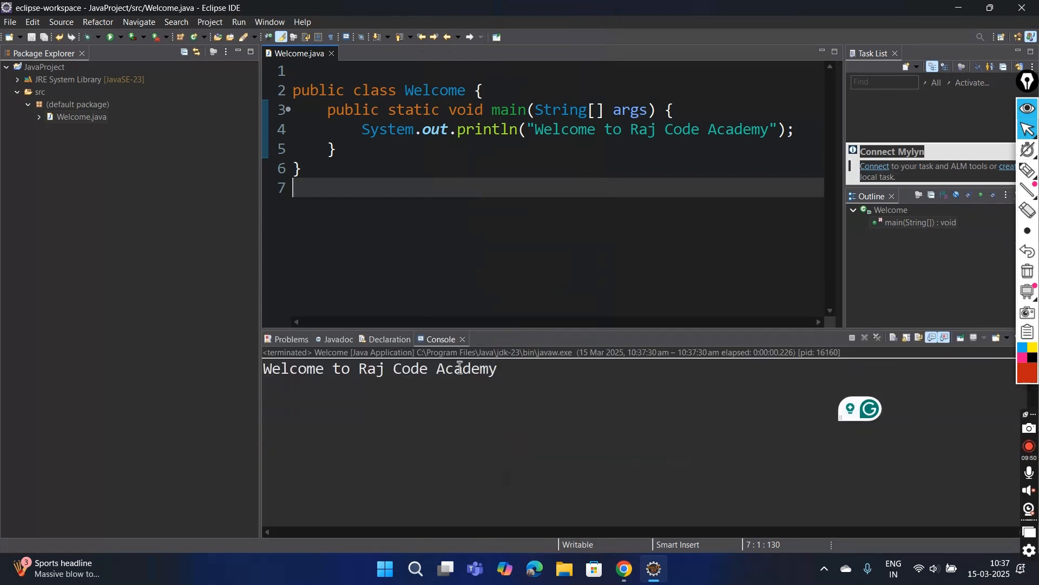
left_click_drag(516, 379, 272, 368)
left_click(367, 384)
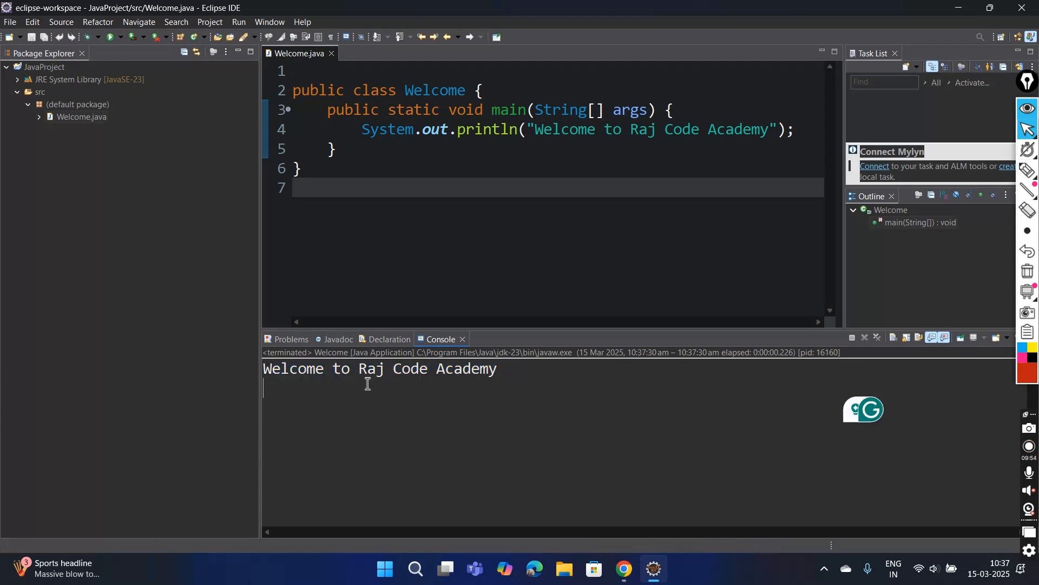
left_click_drag(367, 371, 501, 372)
left_click(432, 232)
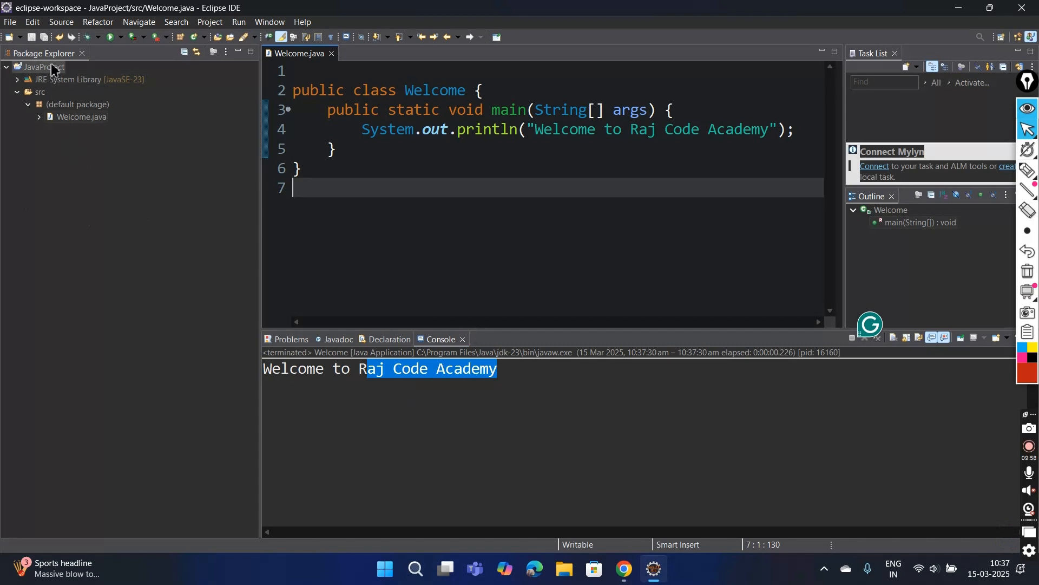
Run Welcome.java as a Java application from its entry in the project tree and check the console output
right_click(79, 125)
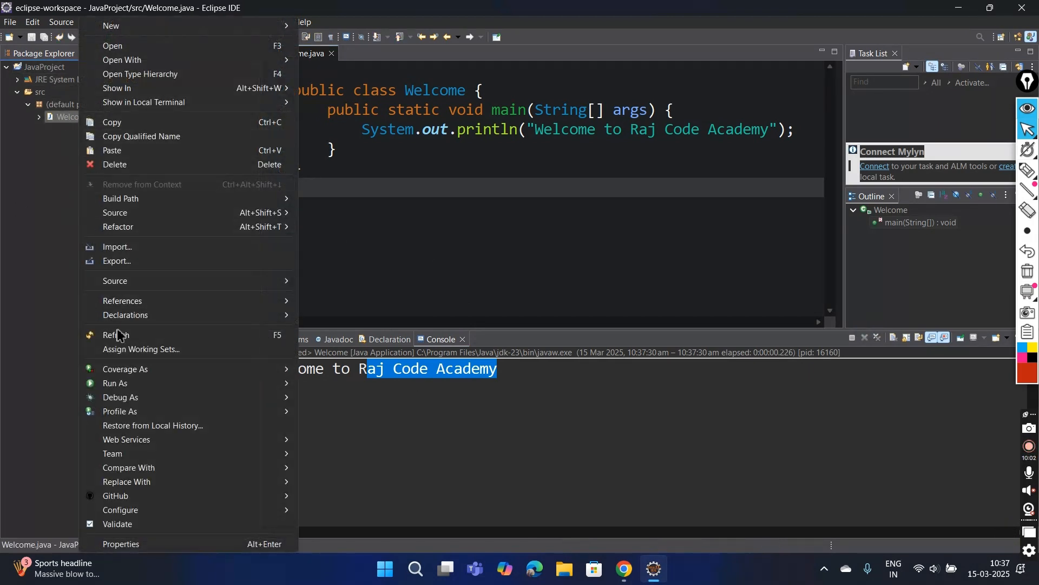
mouse_move(116, 383)
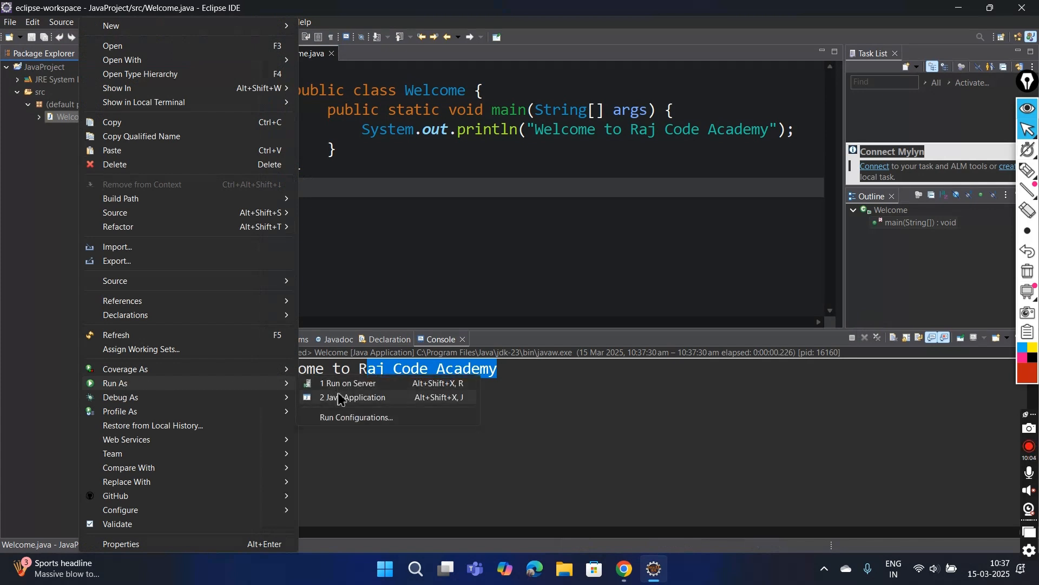
left_click(340, 401)
left_click_drag(454, 370, 493, 370)
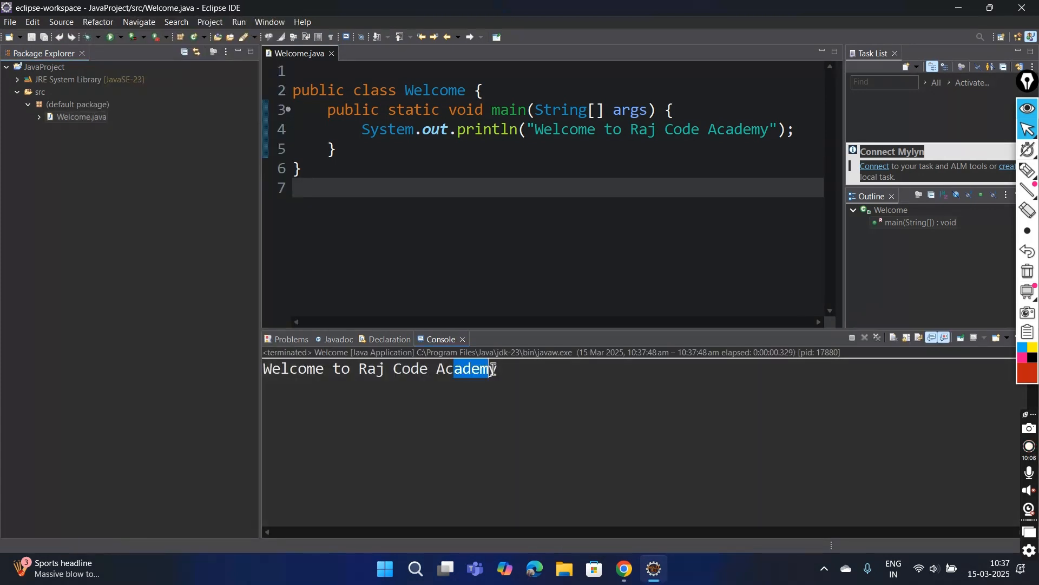
left_click(457, 264)
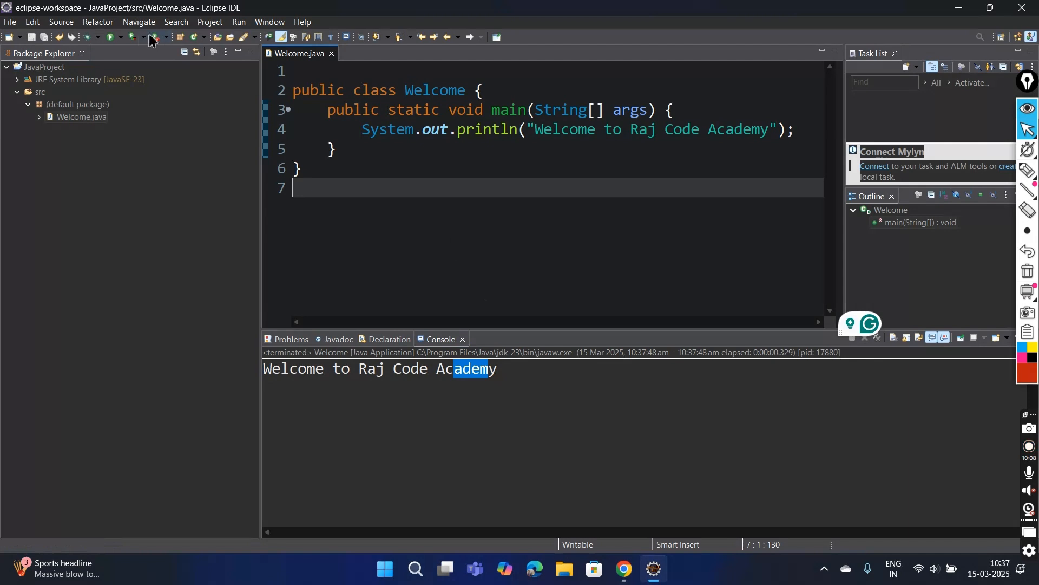
Rerun the Welcome program with the general Run command and highlight the text printed in the console
left_click(239, 22)
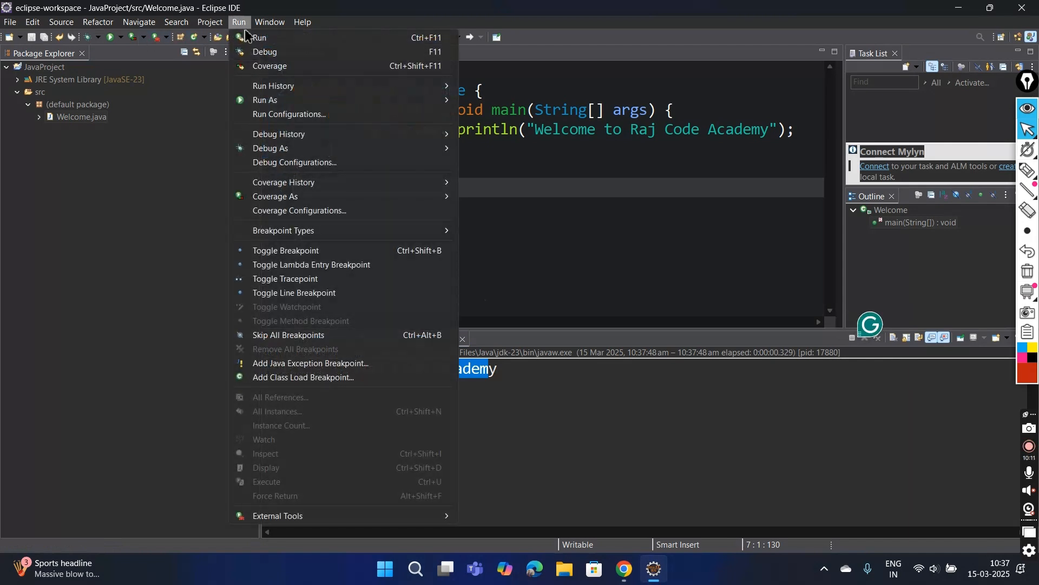
left_click(291, 42)
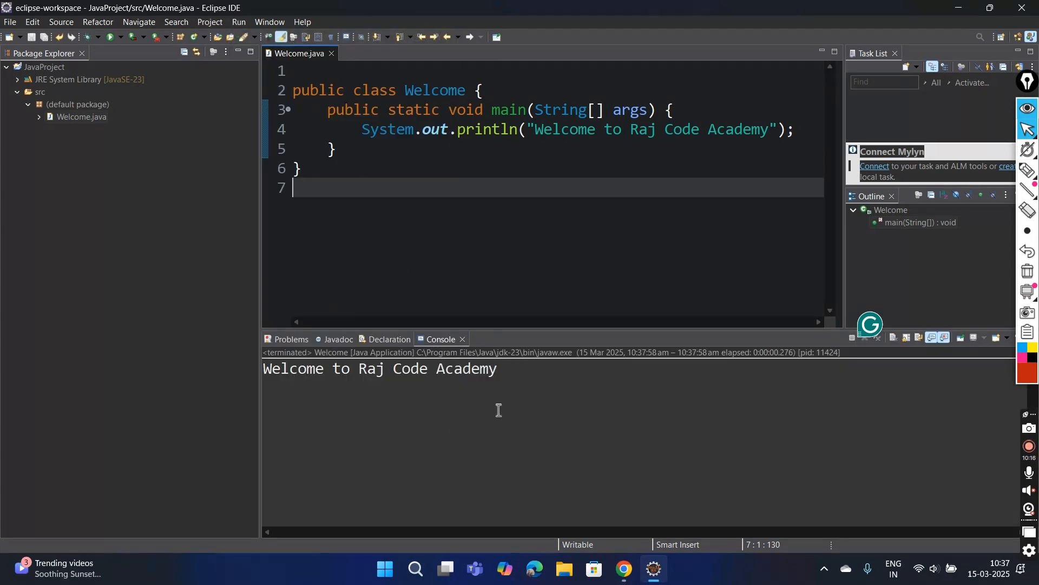
left_click_drag(498, 368, 325, 368)
left_click(352, 235)
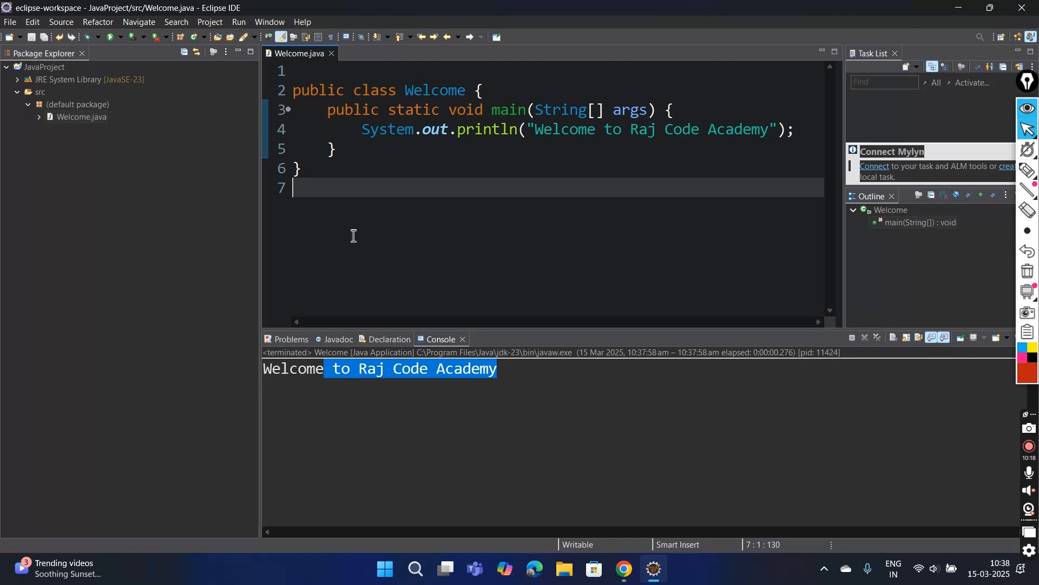
Circle the quick-launch Run control in red with the annotation pen, and return to the normal pointer
left_click(1030, 172)
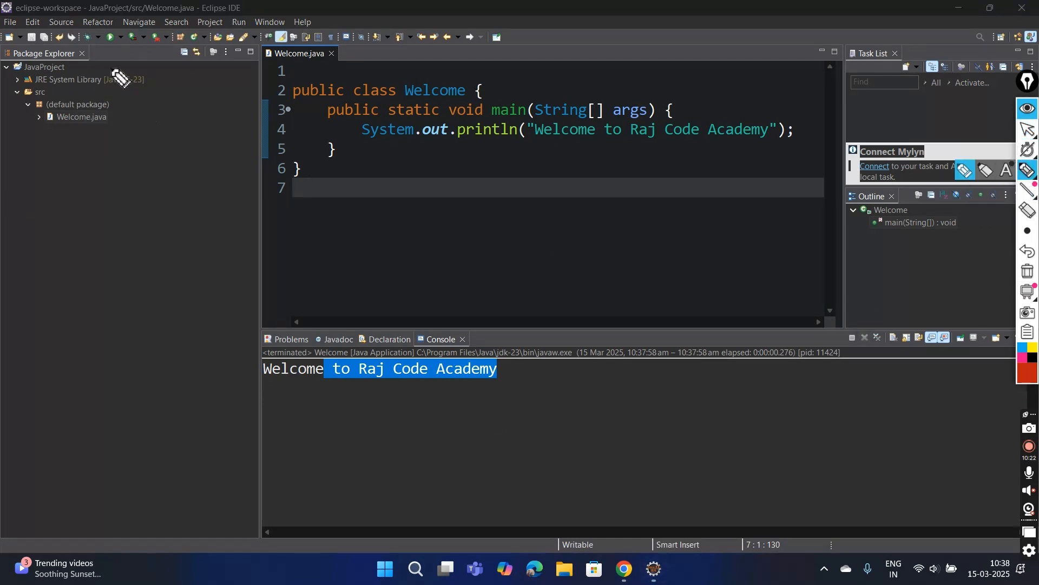
mouse_move(116, 28)
left_mouse_down()
mouse_move(107, 31)
mouse_move(112, 58)
mouse_move(124, 31)
left_mouse_up()
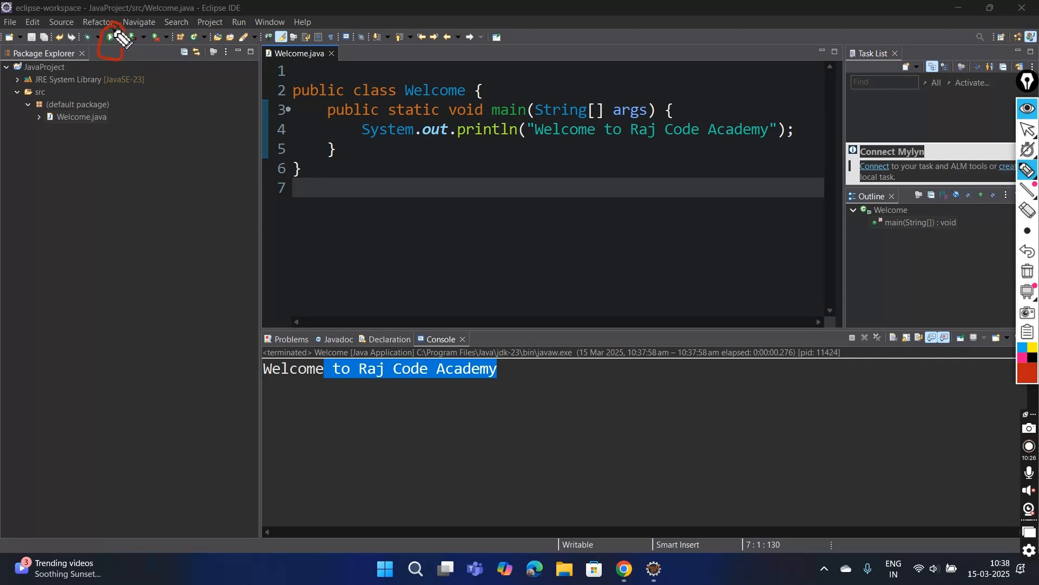
left_click(1028, 129)
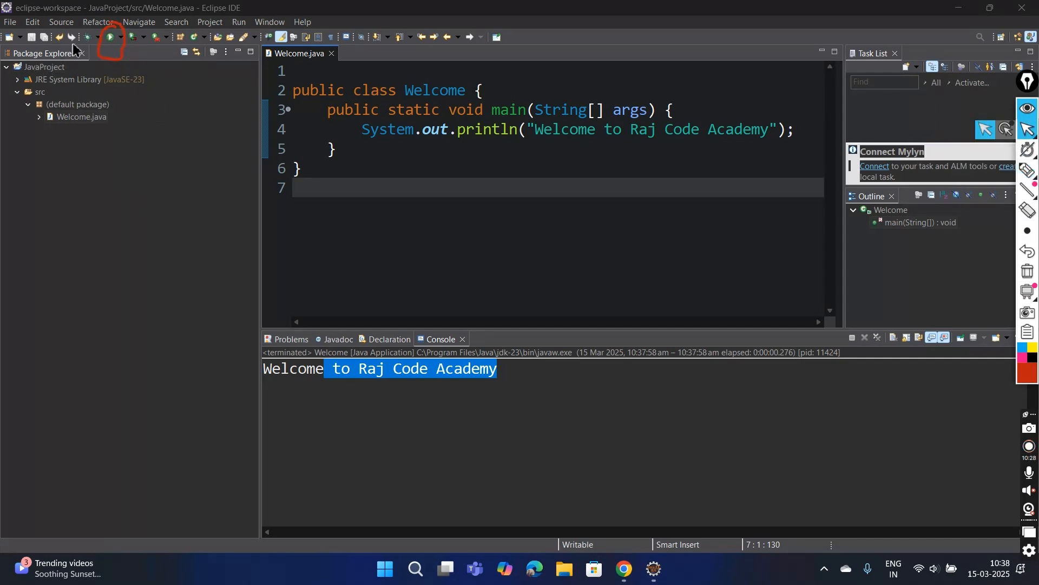
Launch the Welcome program once more with the circled quick-launch control and check its console output
left_click(111, 37)
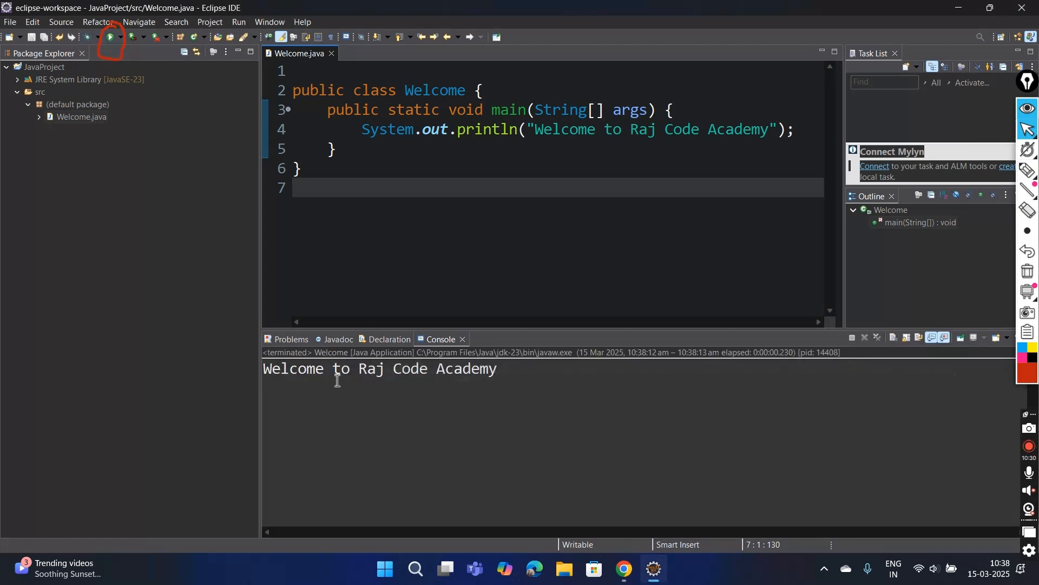
left_click_drag(333, 373, 462, 373)
left_click(480, 224)
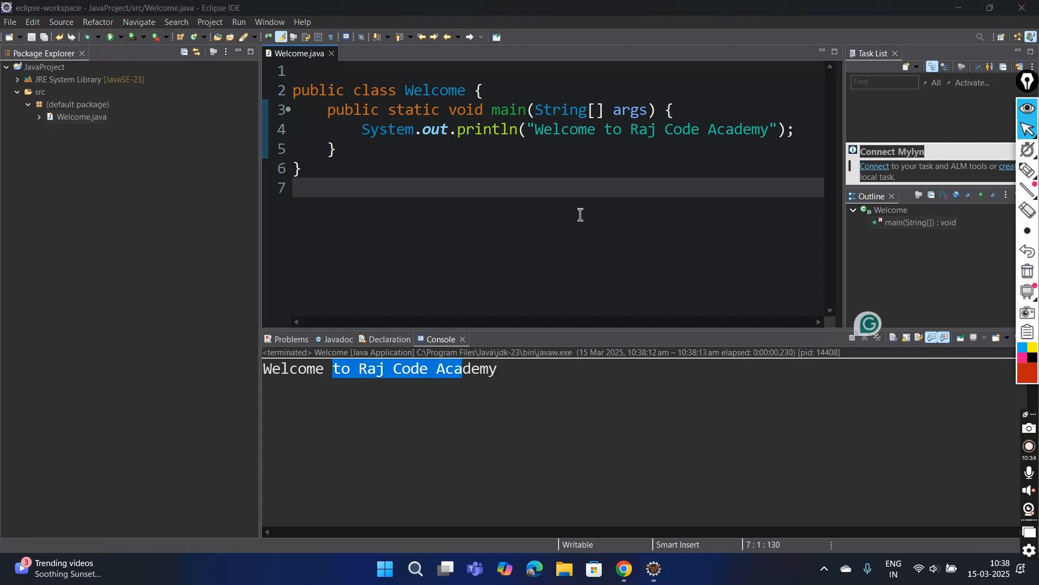
left_click(506, 154)
left_click(484, 271)
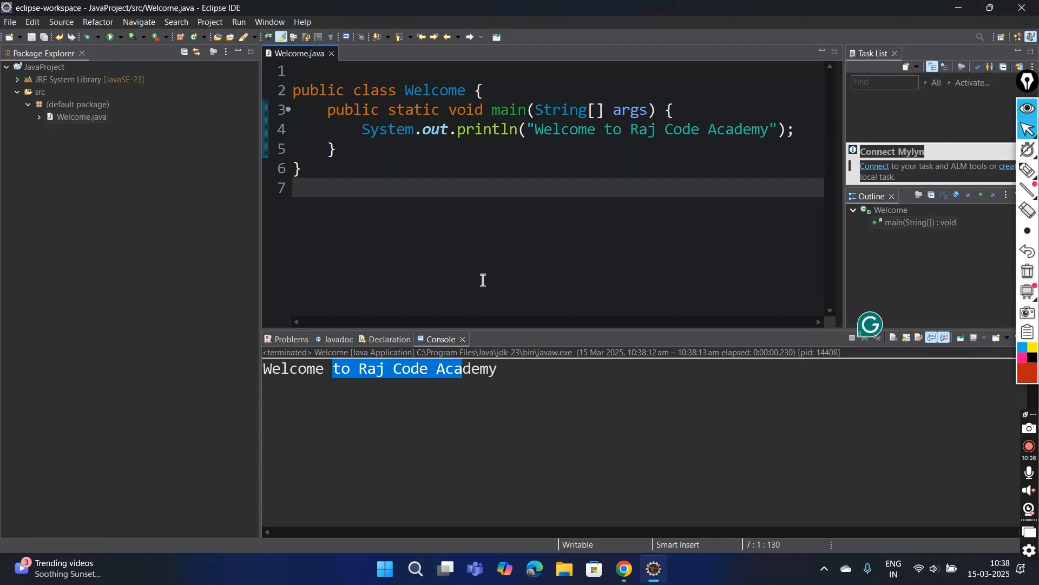